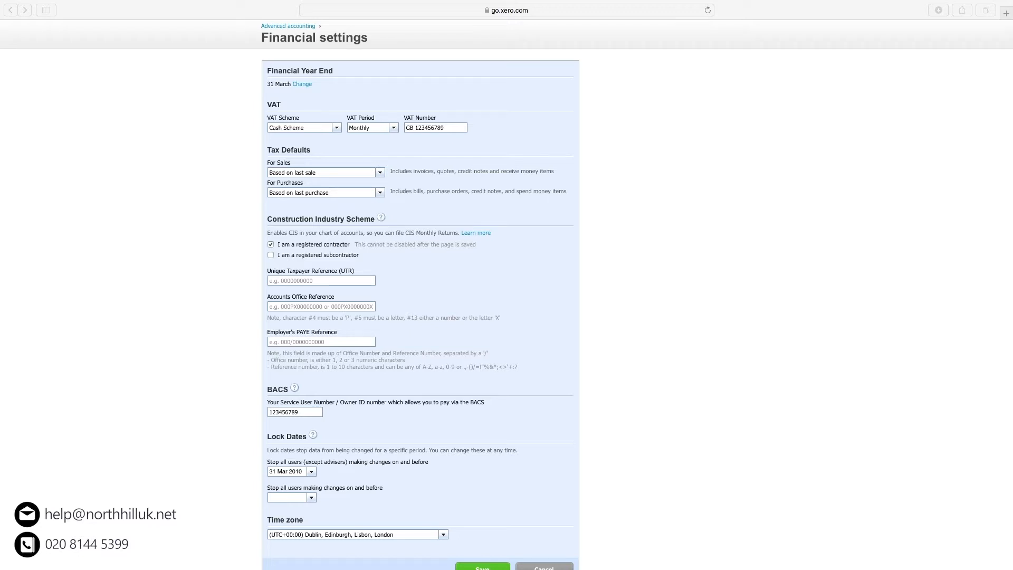
Paste the Unique Taxpayer Reference and Accounts Office Reference into the CIS settings.
left_click(307, 280)
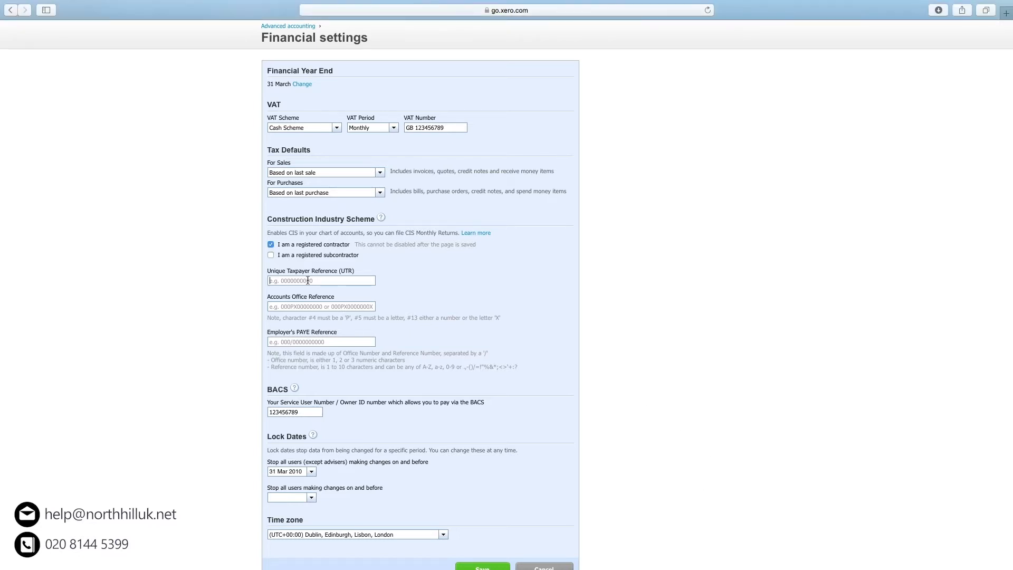
right_click(307, 281)
left_click(321, 300)
key("super+Tab")
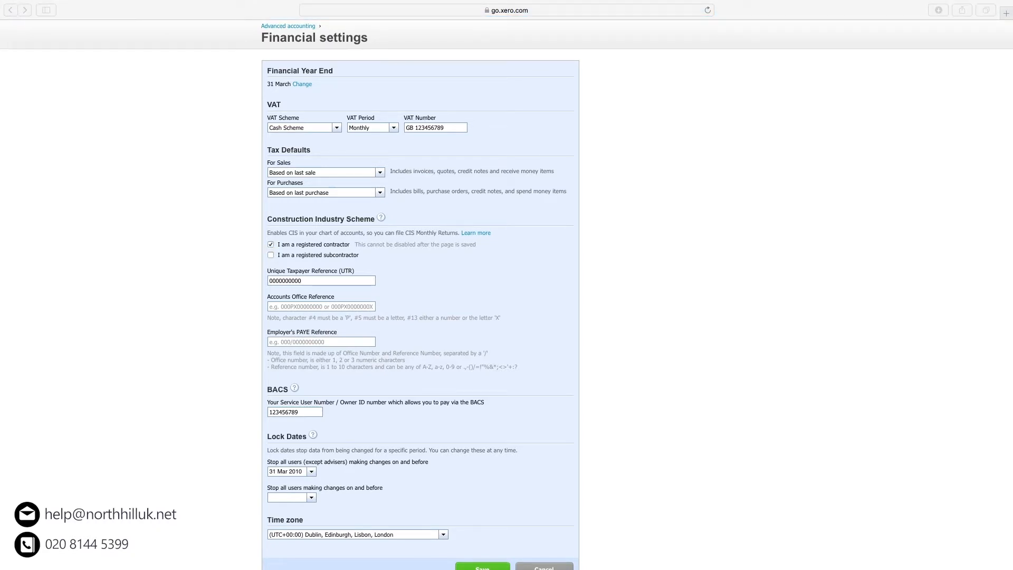
left_click(320, 305)
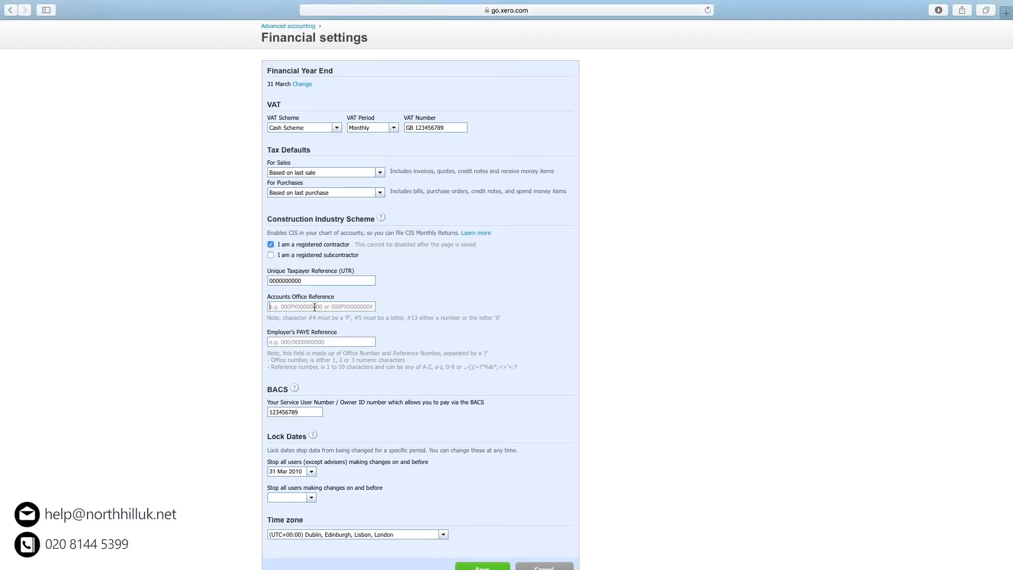
right_click(317, 305)
left_click(349, 333)
Paste the Employer's PAYE Reference and save the financial settings.
key("super+Tab")
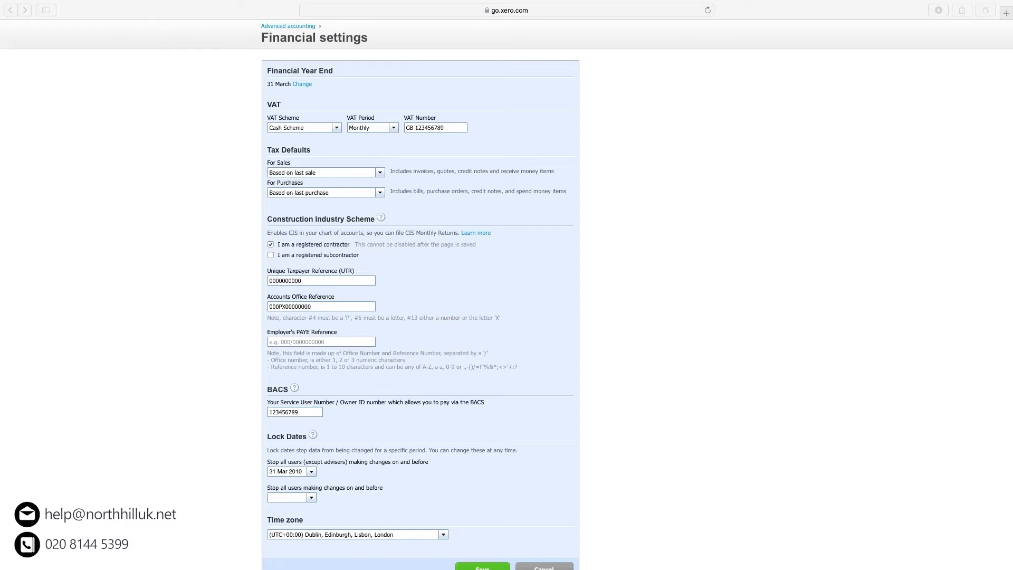
left_click(291, 340)
right_click(292, 339)
left_click(306, 364)
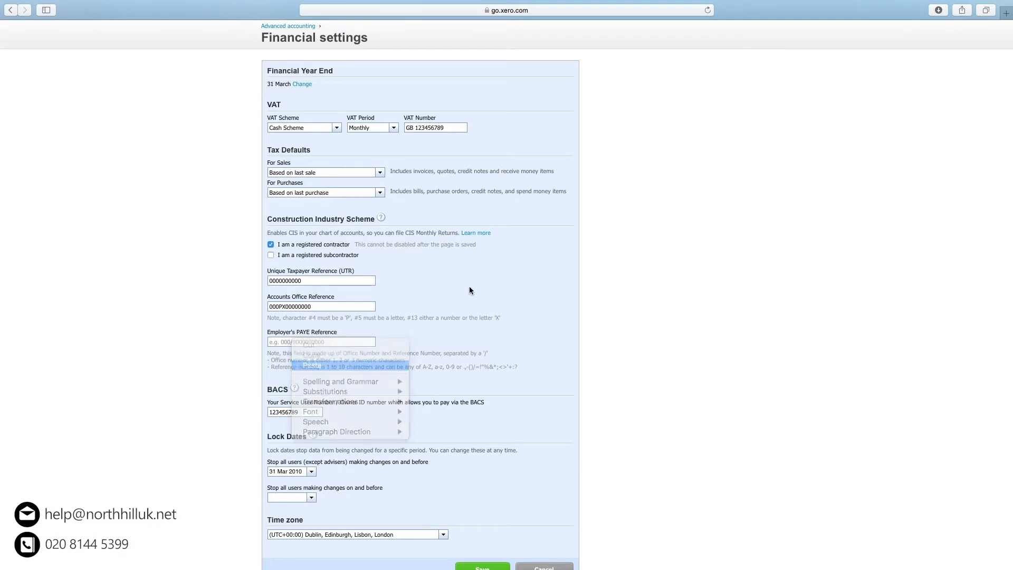
scroll(471, 276, "down", 2)
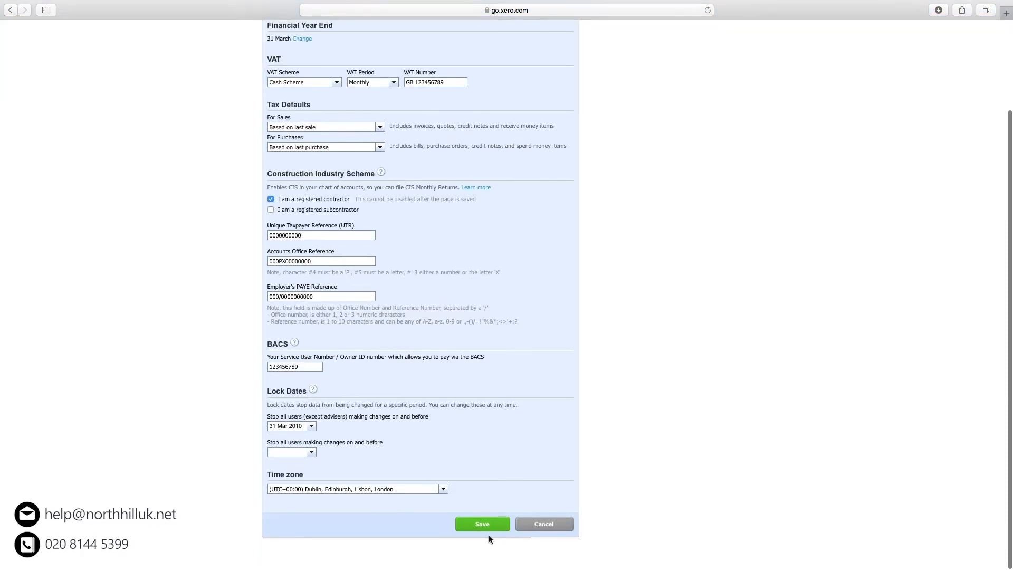
left_click(484, 523)
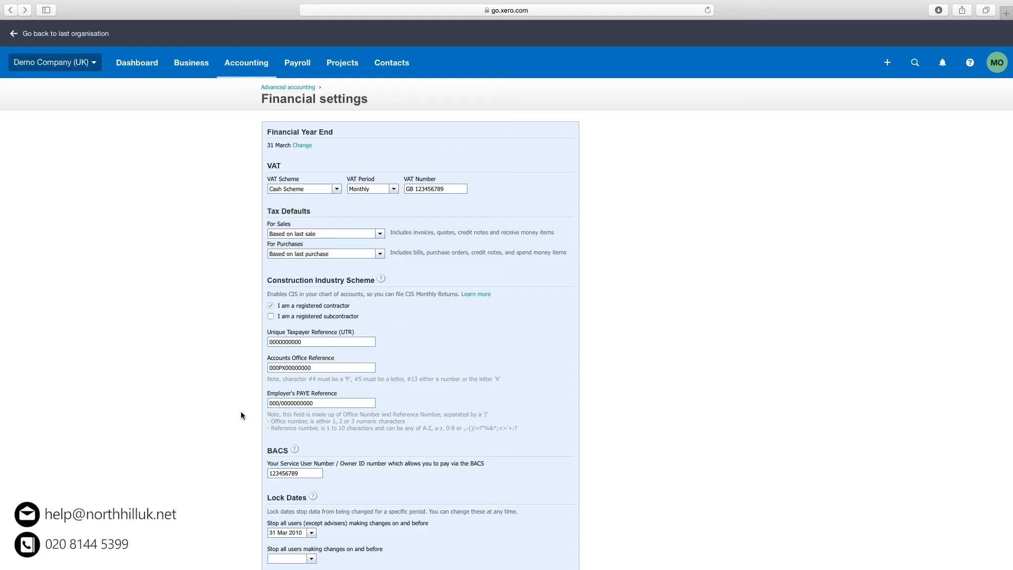
Open the Chart of accounts and find CIS Labour Expense (321) and CIS Materials Purchased (322).
left_click(239, 67)
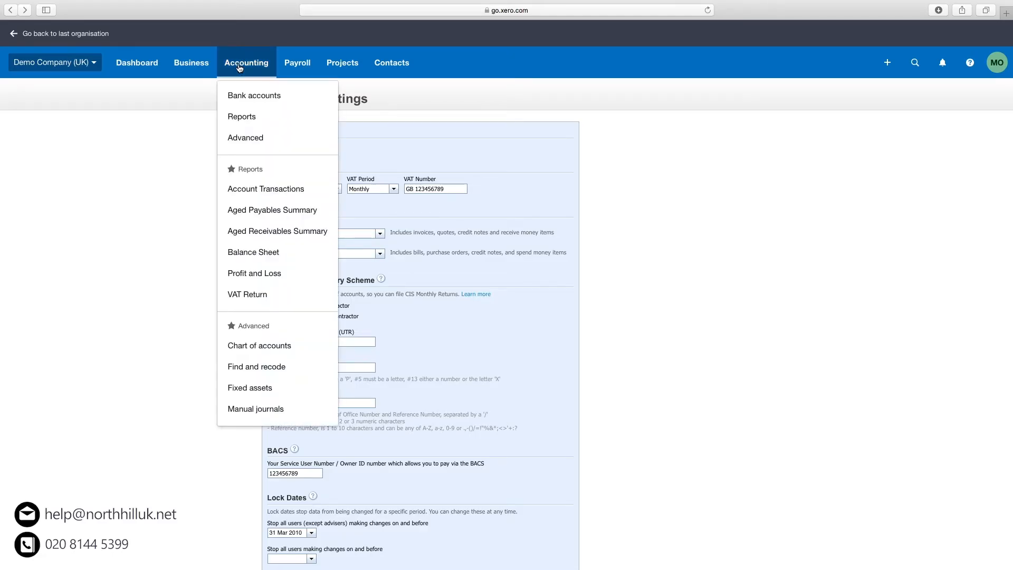
left_click(260, 340)
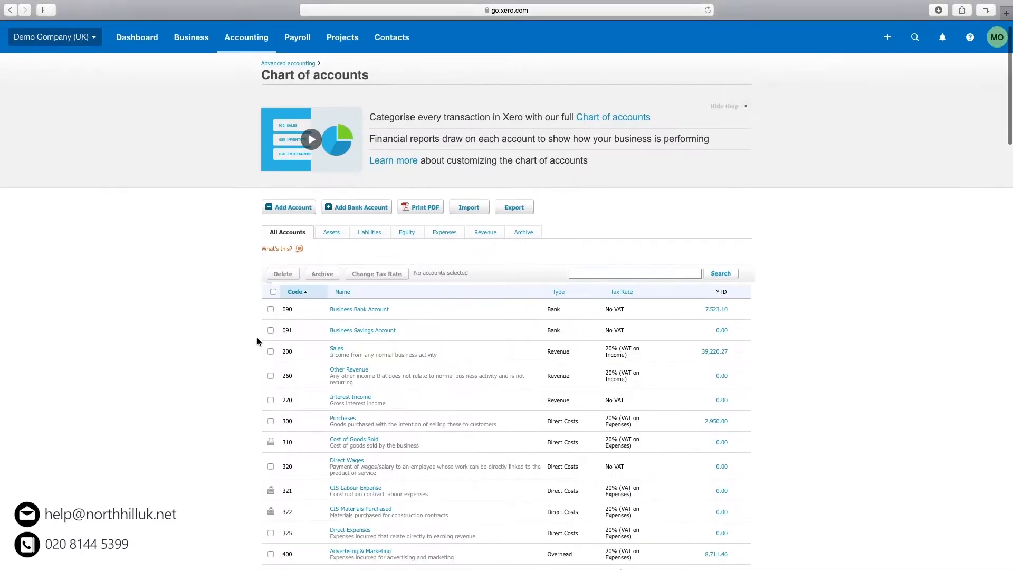
scroll(257, 337, "down", 5)
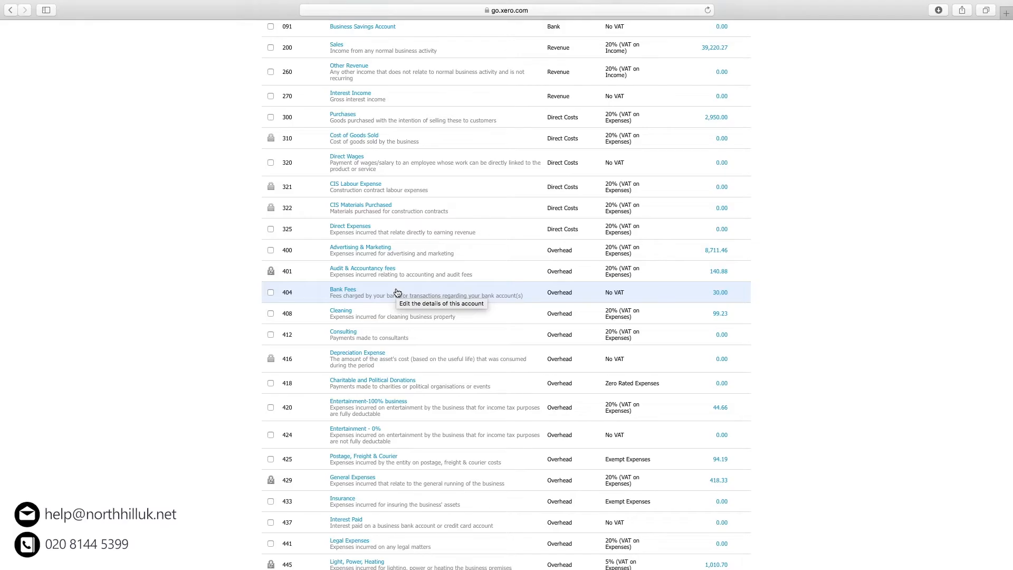
scroll(396, 293, "up", 10)
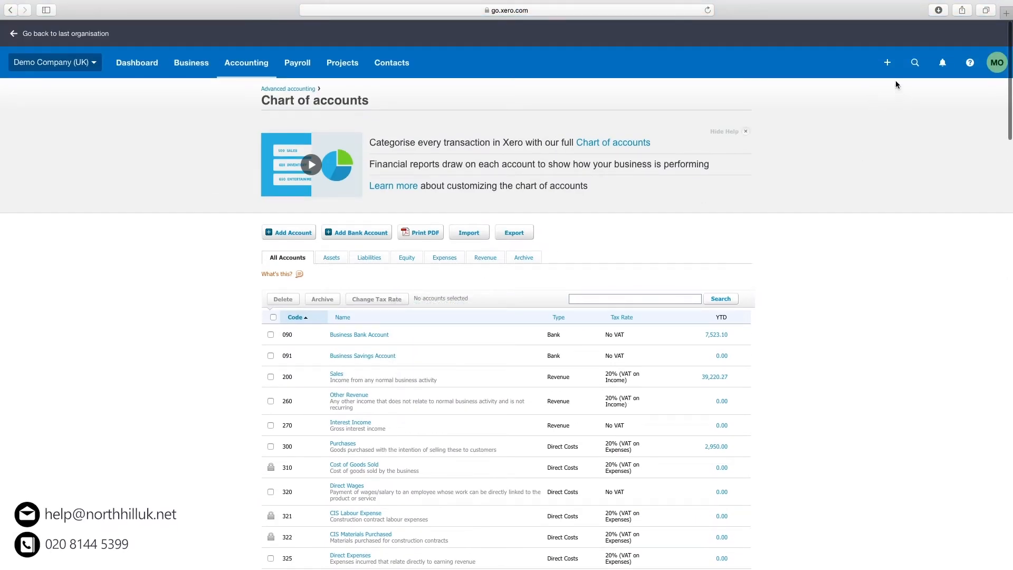
Create a new contact and enter the subcontractor's full name as Contact Name.
left_click(889, 64)
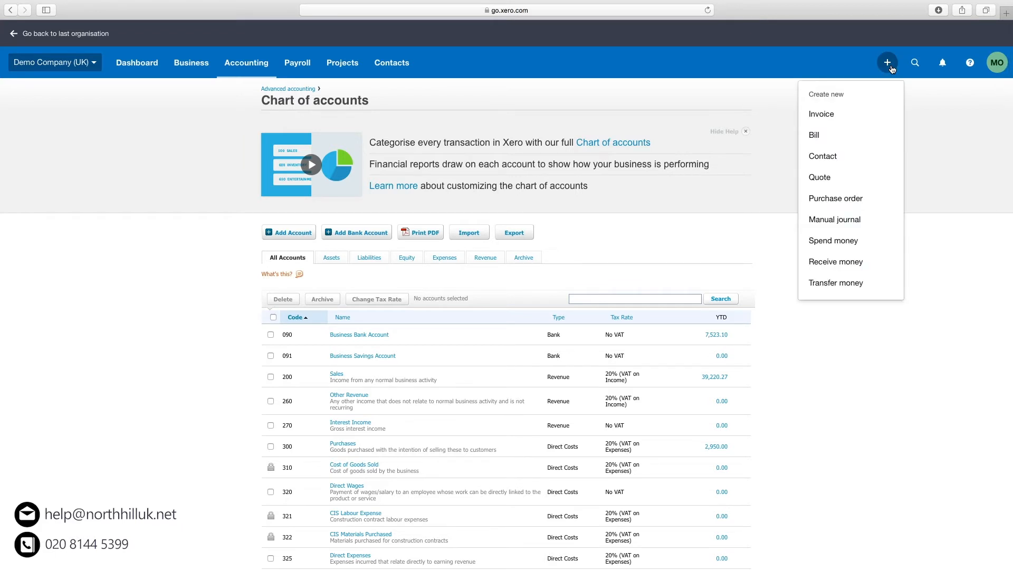
left_click(839, 155)
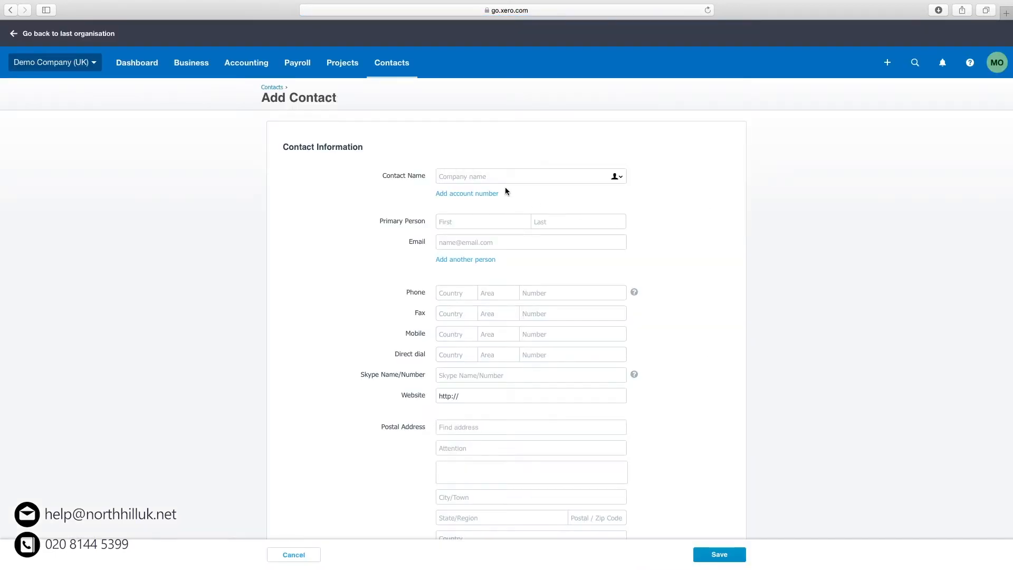
left_click(452, 174)
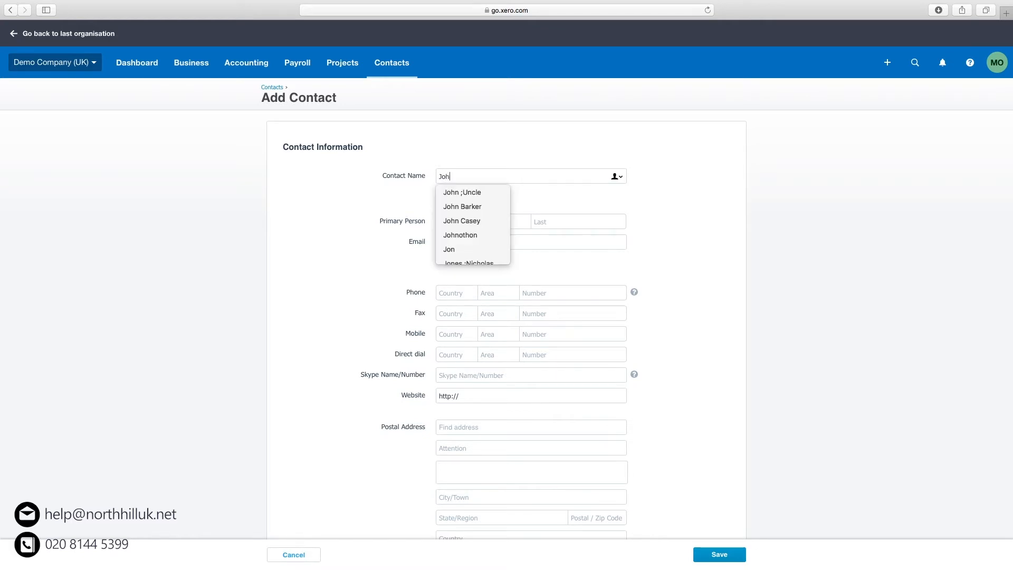
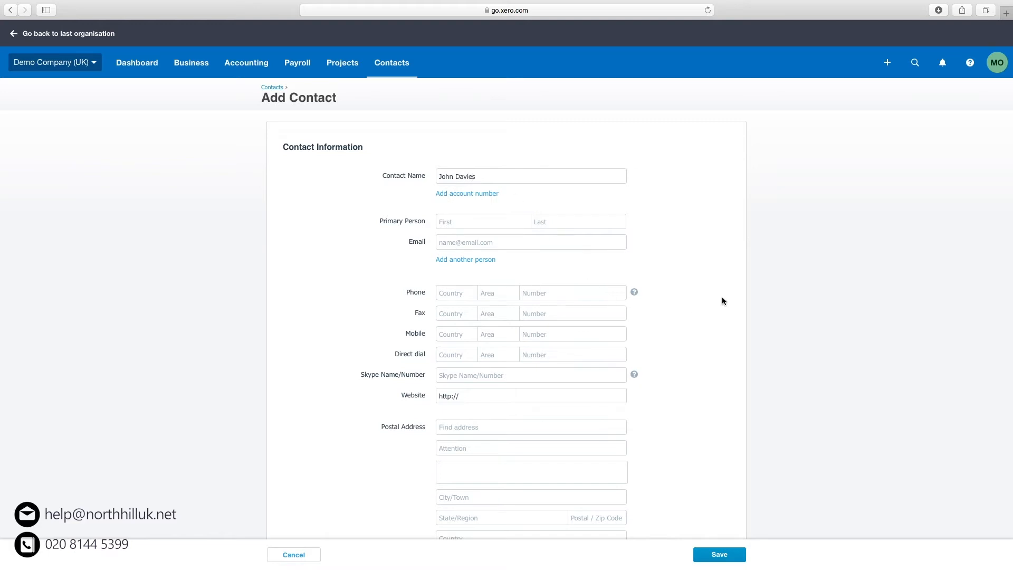
scroll(720, 299, "down", 3)
Enable CIS deductions at the Standard (20%) rate with organisation type Sole Trader.
scroll(721, 304, "down", 10)
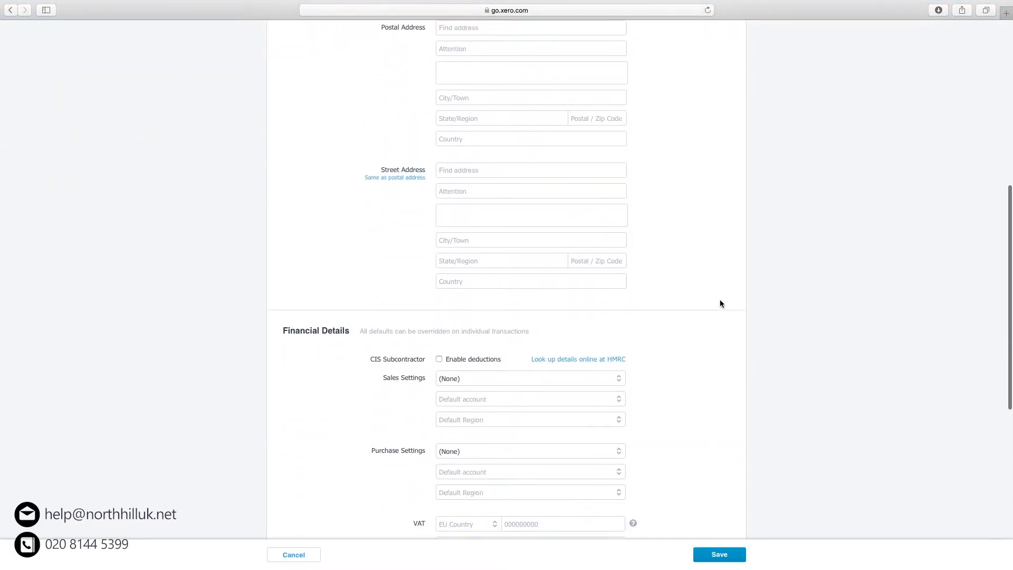
scroll(720, 304, "down", 2)
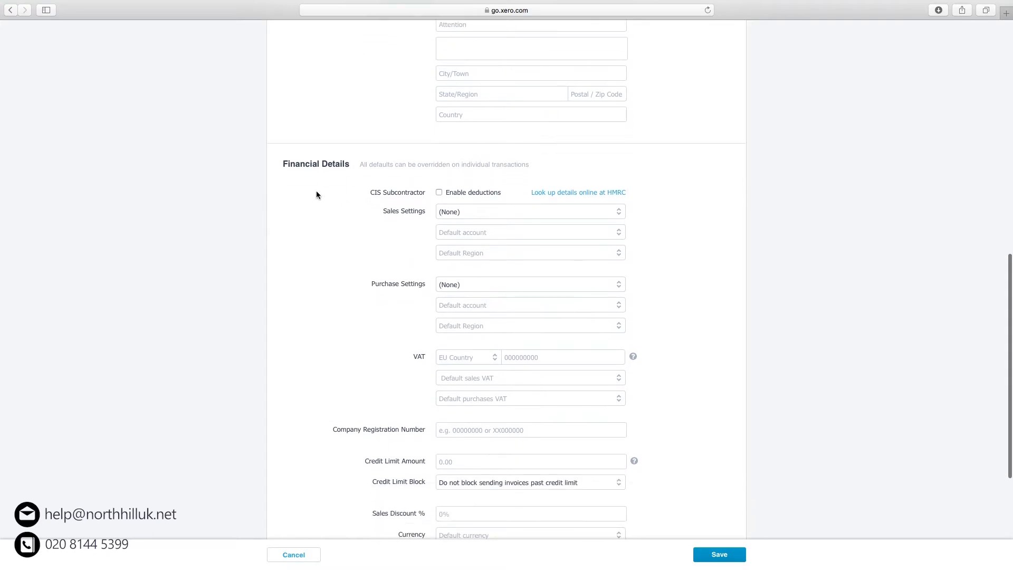
left_click(439, 193)
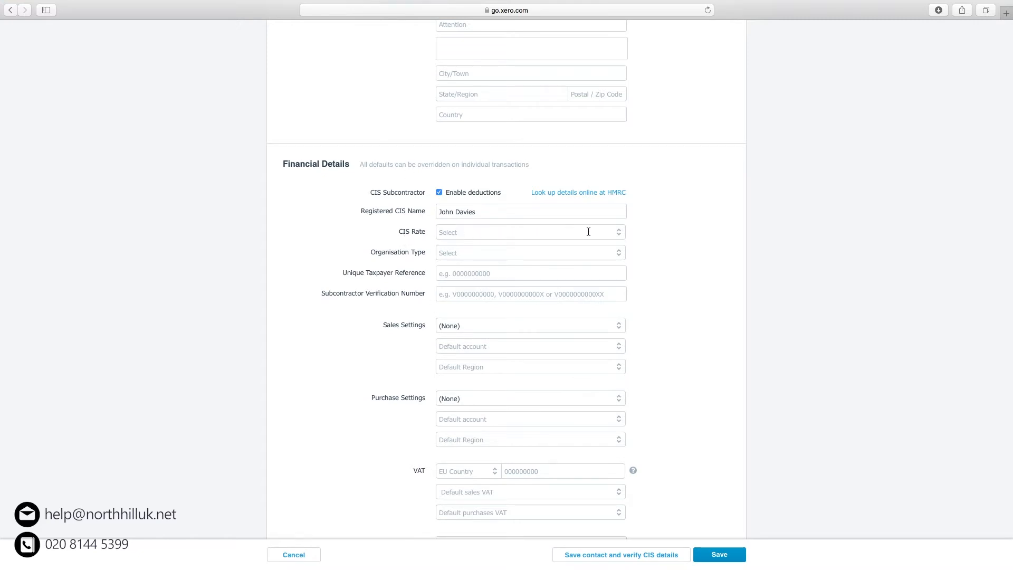
left_click(619, 233)
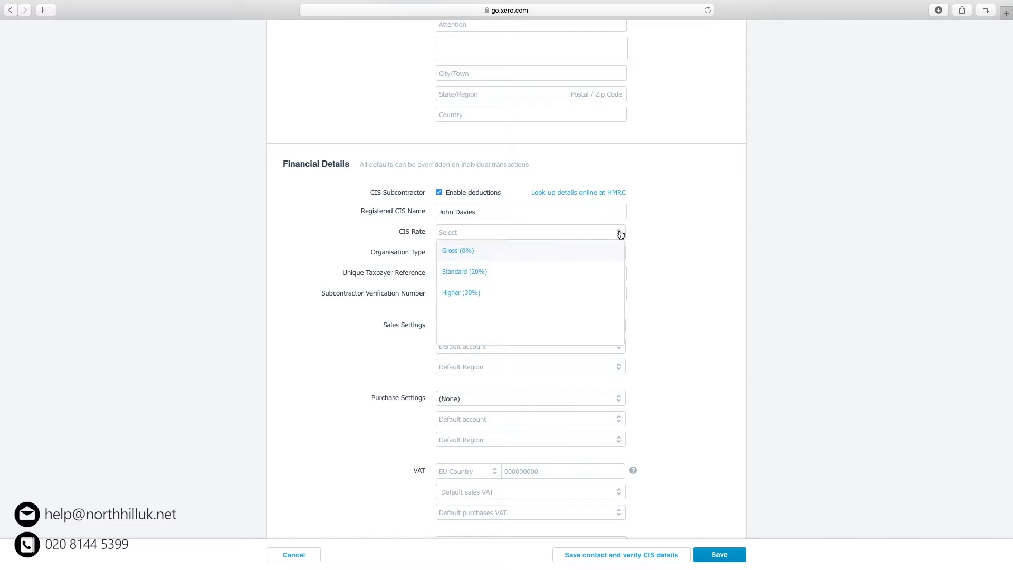
left_click(478, 272)
left_click(514, 253)
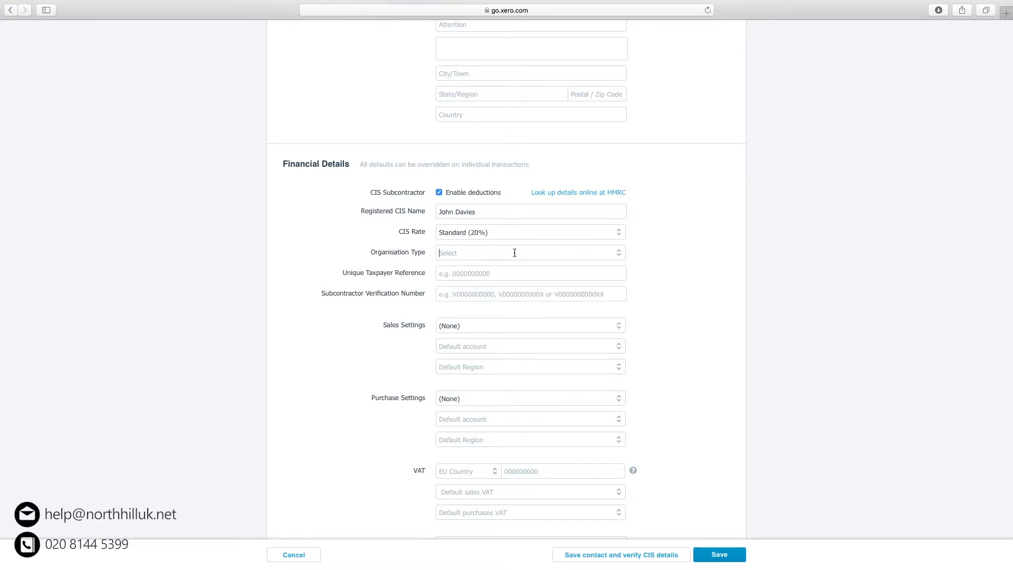
left_click(618, 254)
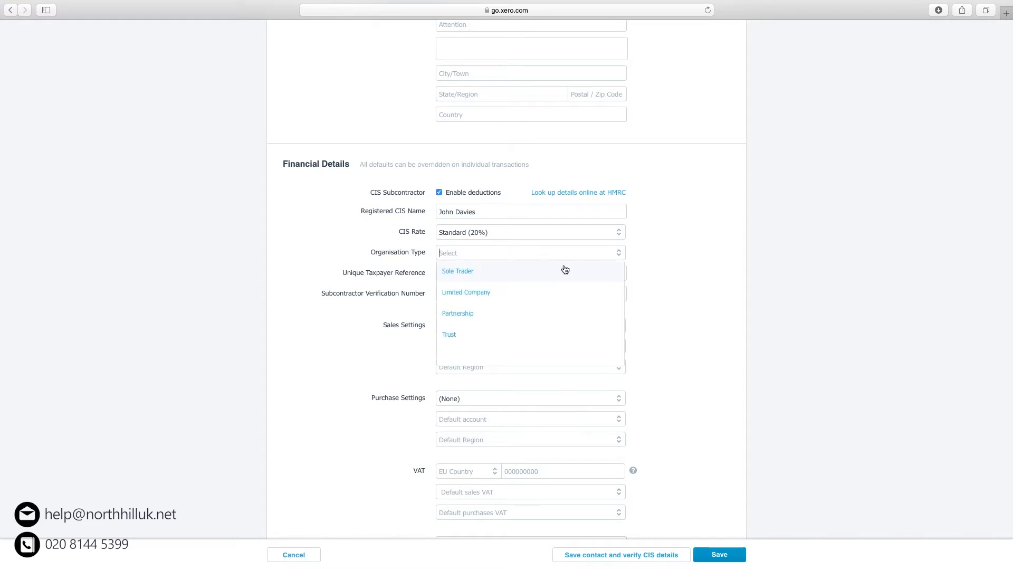
left_click(466, 275)
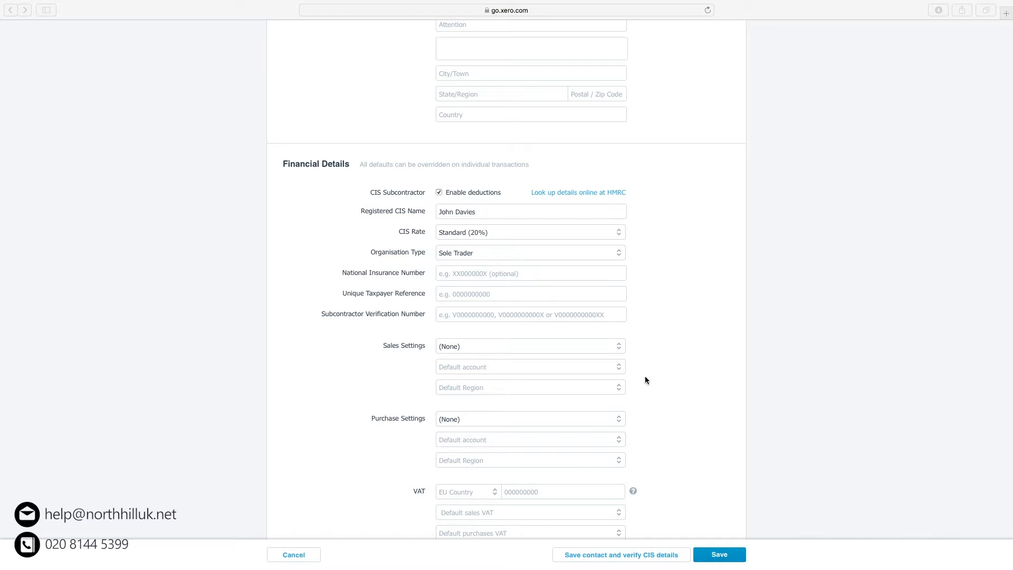
left_click(453, 273)
Paste the subcontractor's National Insurance number, UTR and verification number, then save and verify CIS details.
right_click(467, 272)
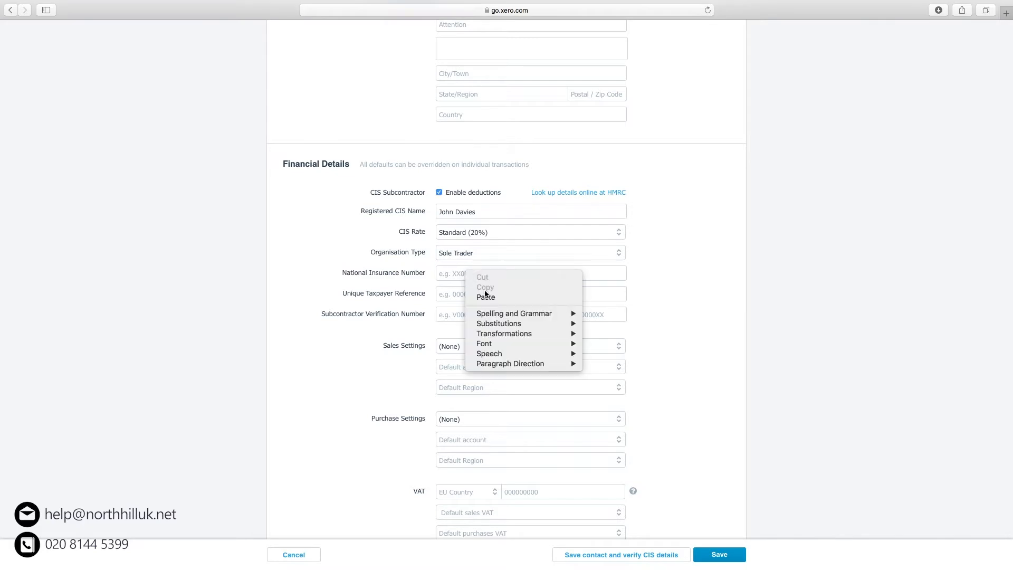
left_click(497, 299)
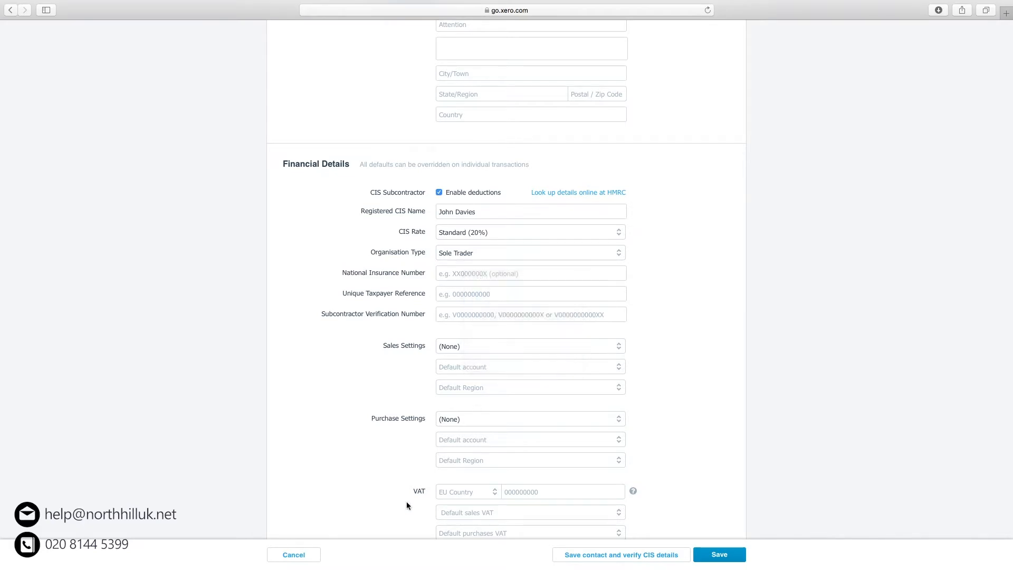
left_click(455, 291)
right_click(455, 291)
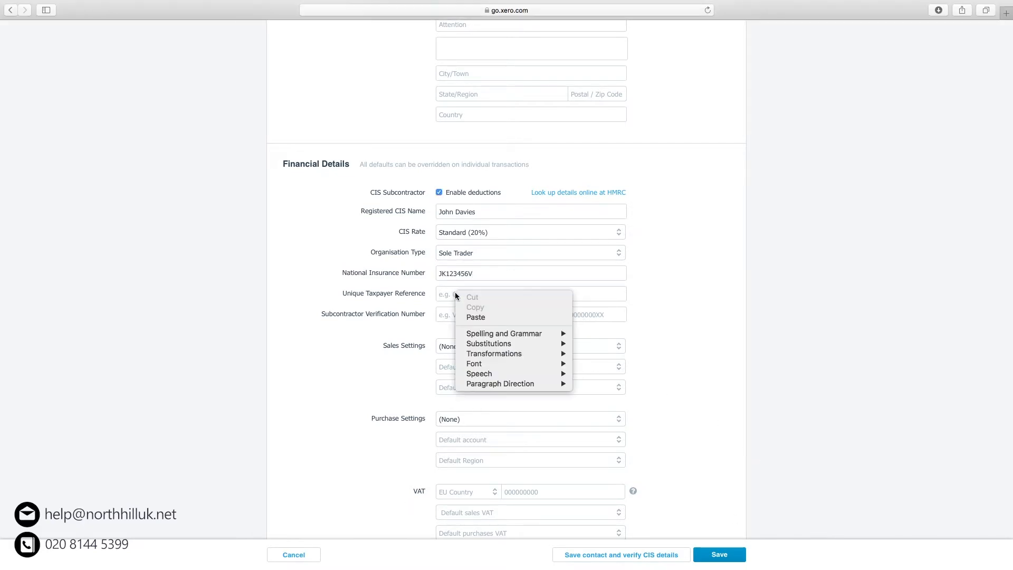
left_click(484, 317)
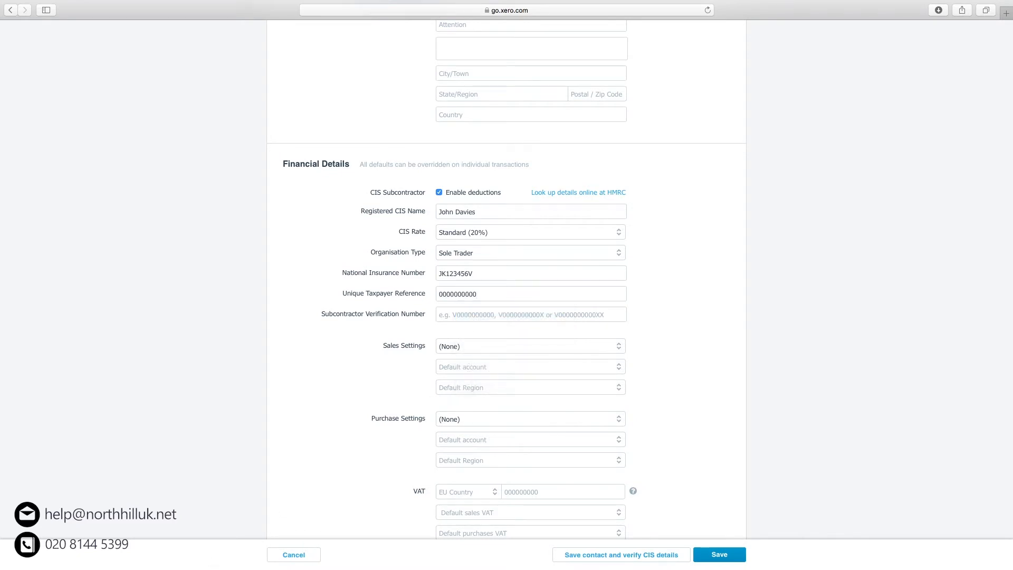
right_click(456, 313)
left_click(483, 335)
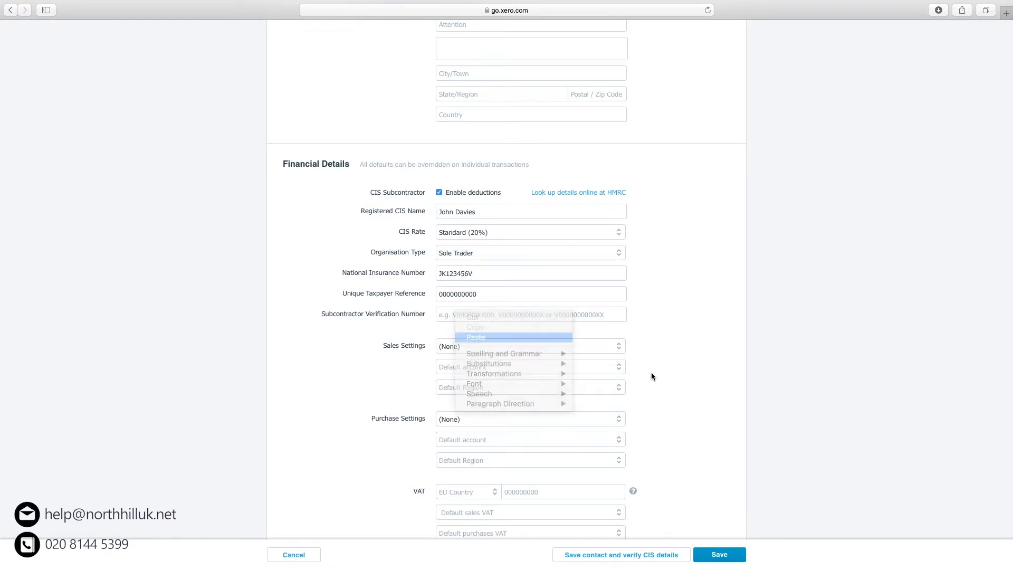
scroll(702, 411, "down", 2)
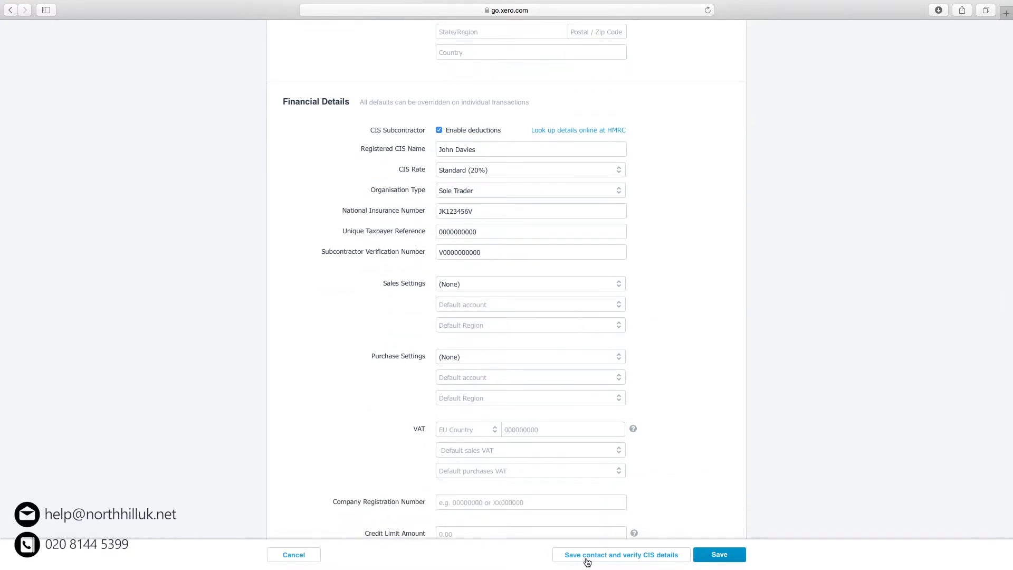
left_click(647, 556)
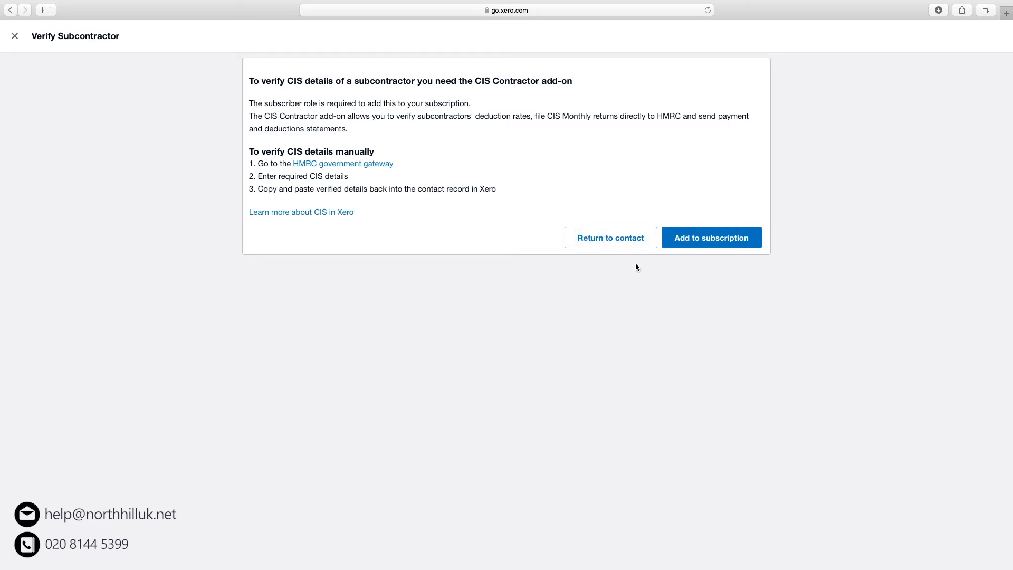
Go back from the Verify Subcontractor page to the contact form.
left_click(621, 238)
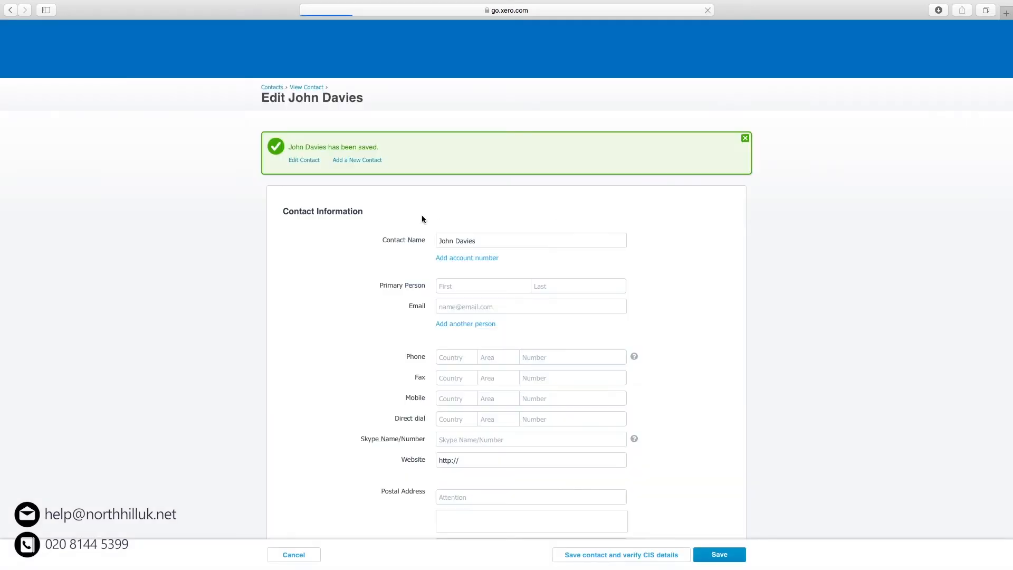
Save the subcontractor's edited contact details.
scroll(671, 364, "down", 3)
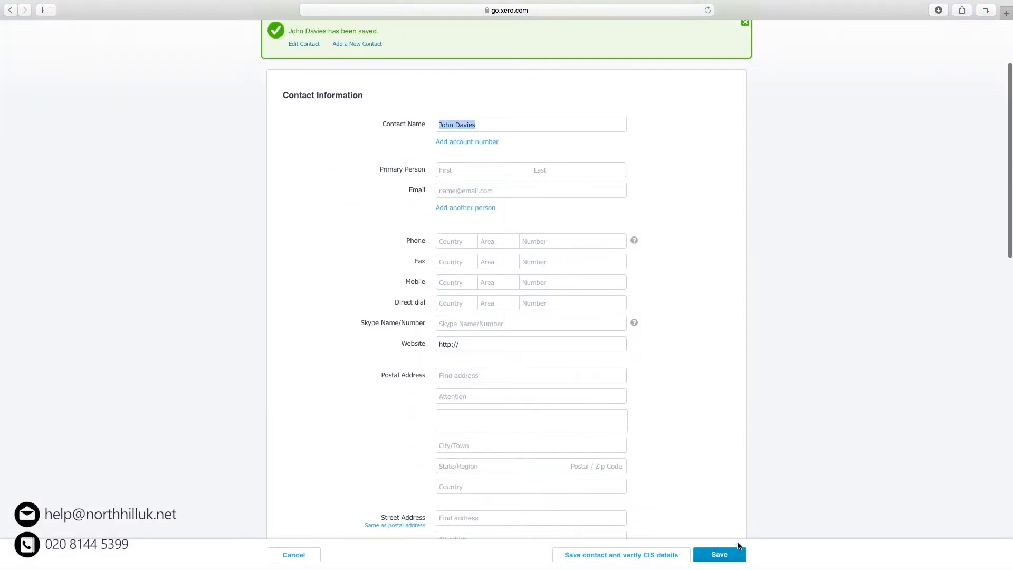
left_click(733, 557)
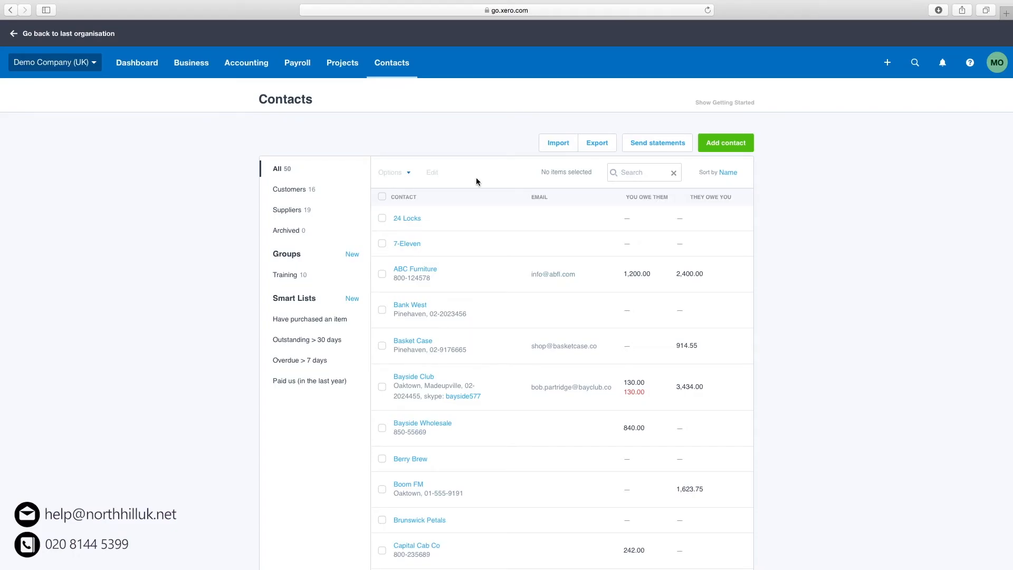
scroll(475, 188, "down", 15)
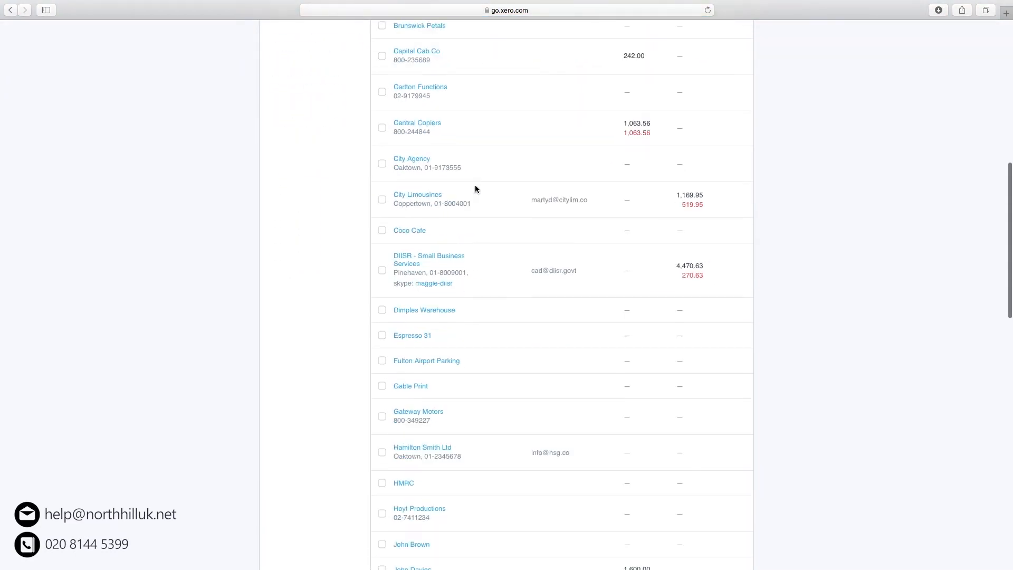
scroll(476, 189, "down", 2)
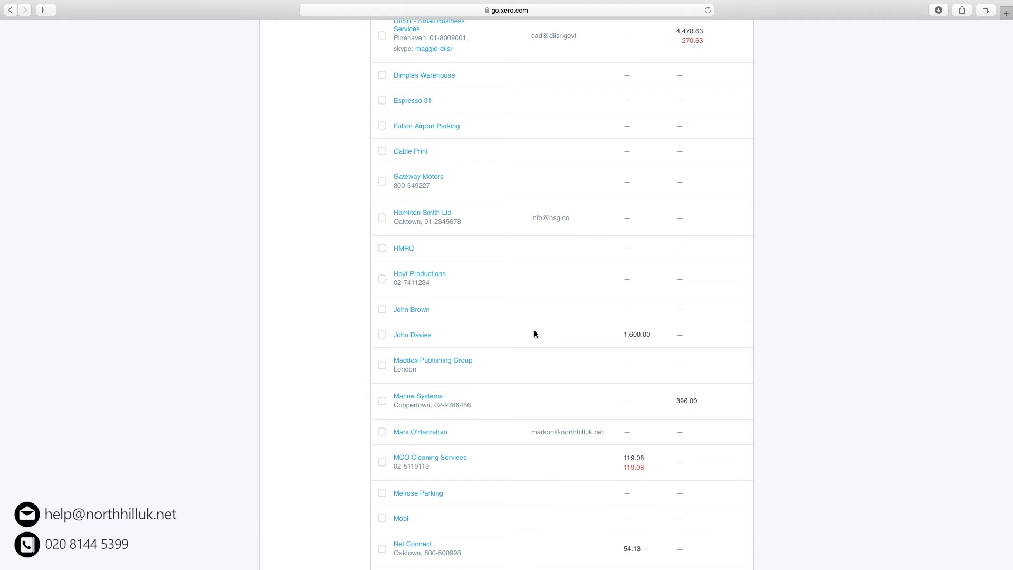
scroll(534, 333, "up", 15)
scroll(534, 334, "up", 1)
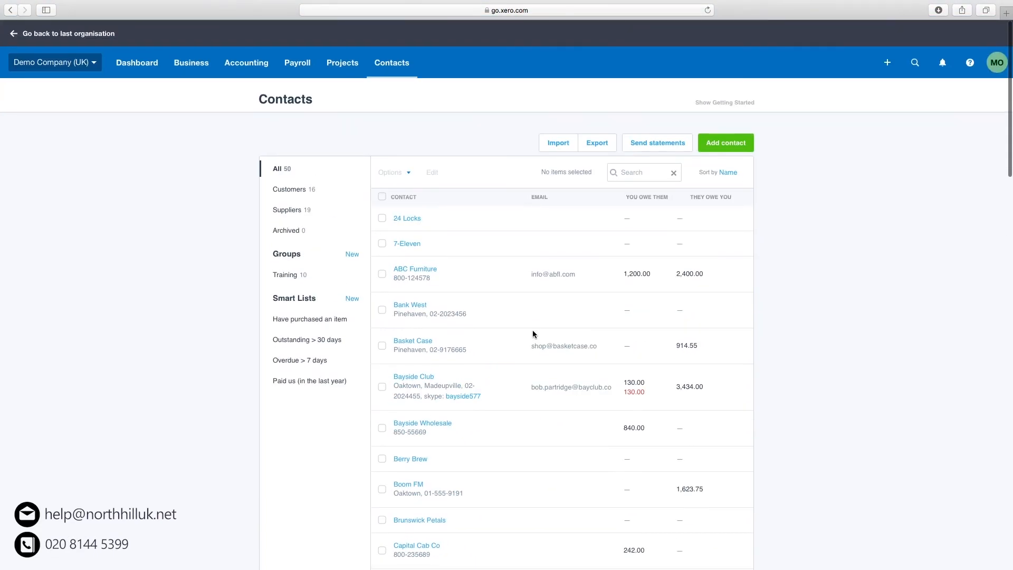
Start a new bill from the subcontractor with due date 29 Jan 2021.
left_click(894, 63)
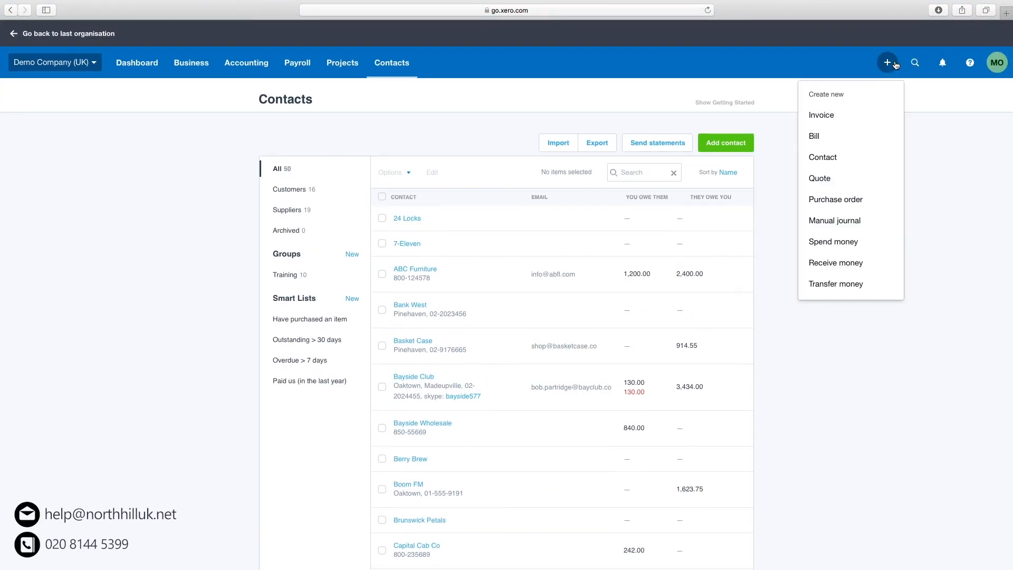
left_click(844, 136)
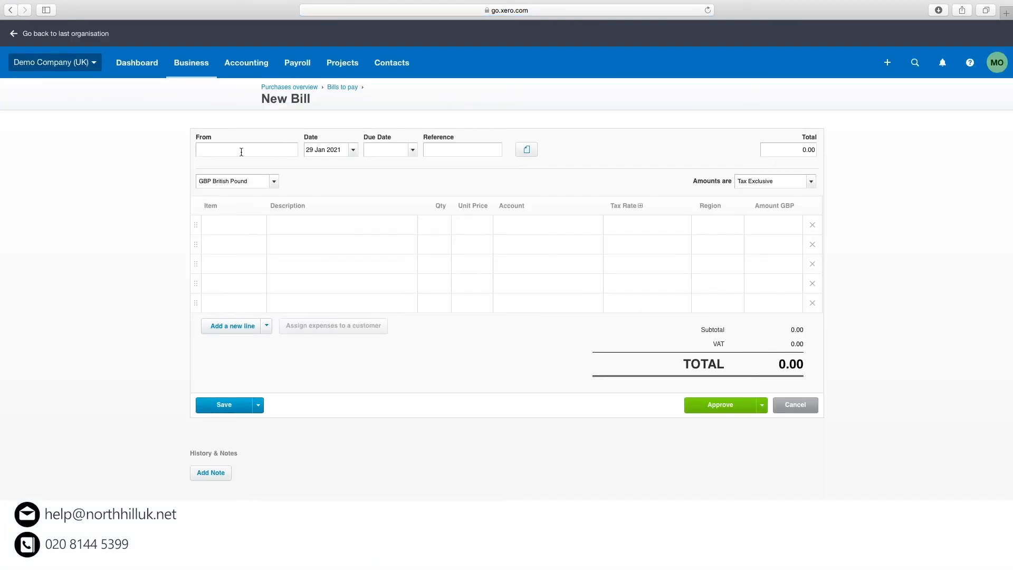
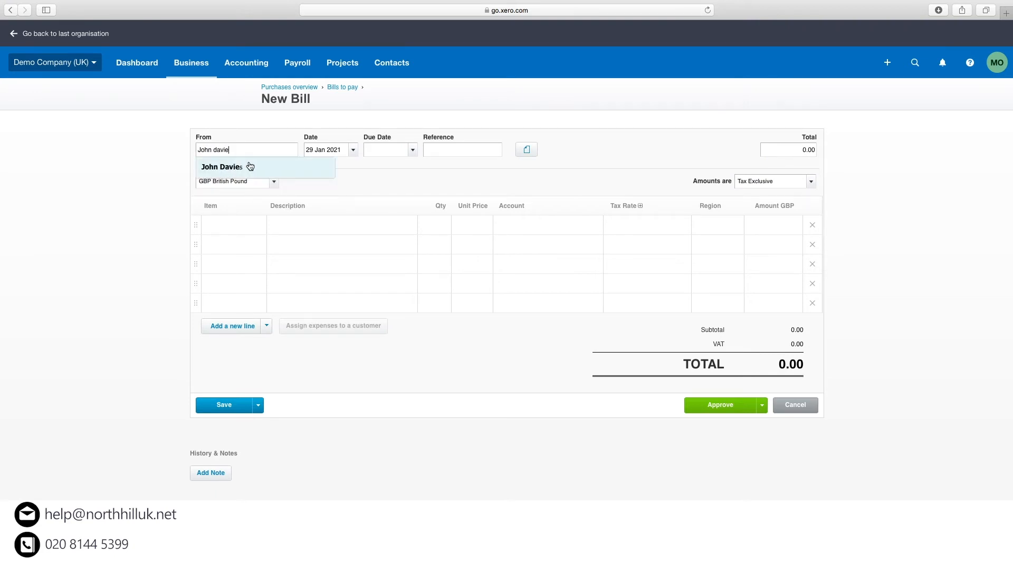
left_click(250, 166)
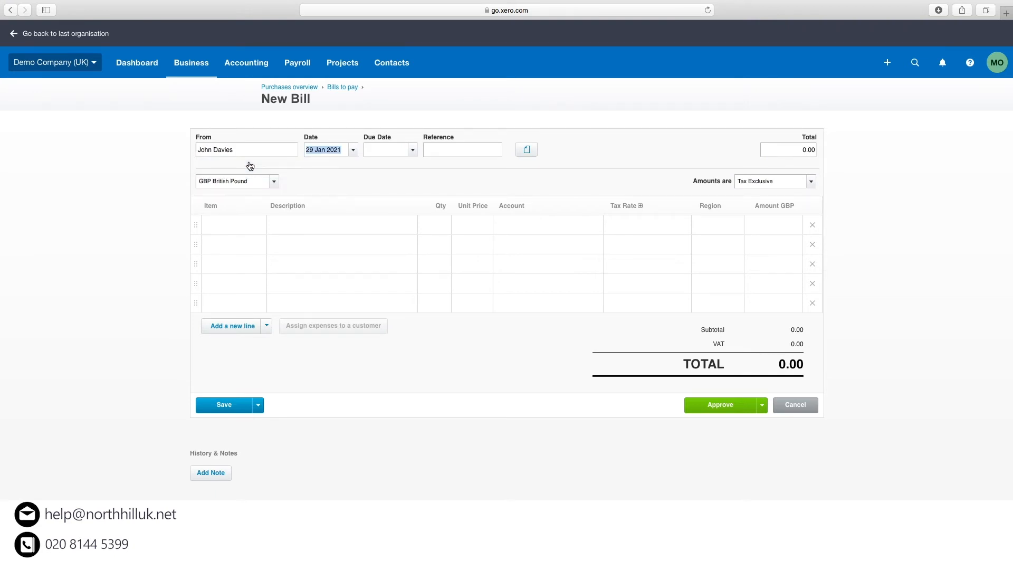
left_click(415, 151)
left_click(504, 299)
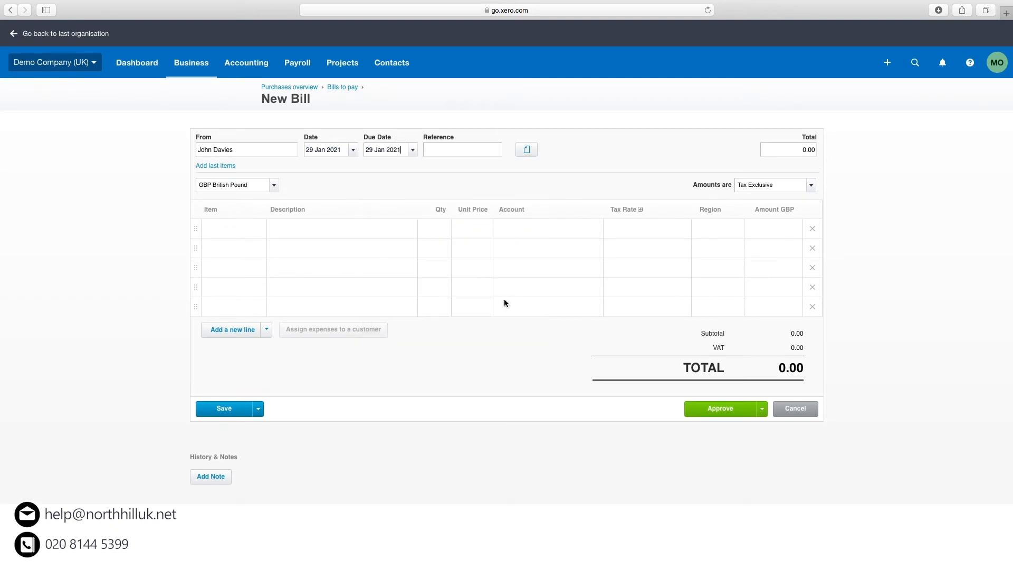
Add a bill line 'Subcontractor' with quantity 1 and unit price 1,000.
left_click(353, 231)
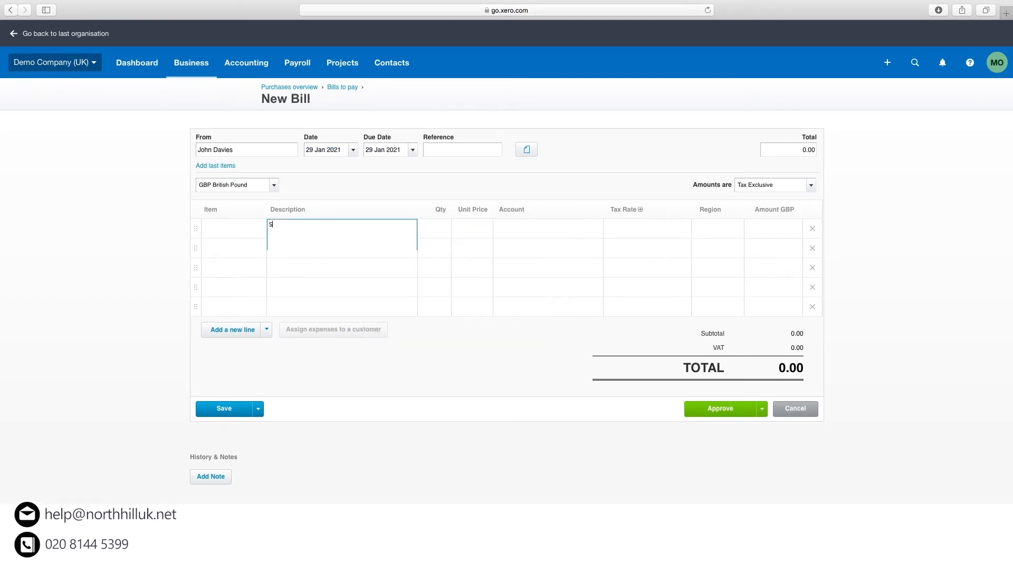
type("Subcontraction")
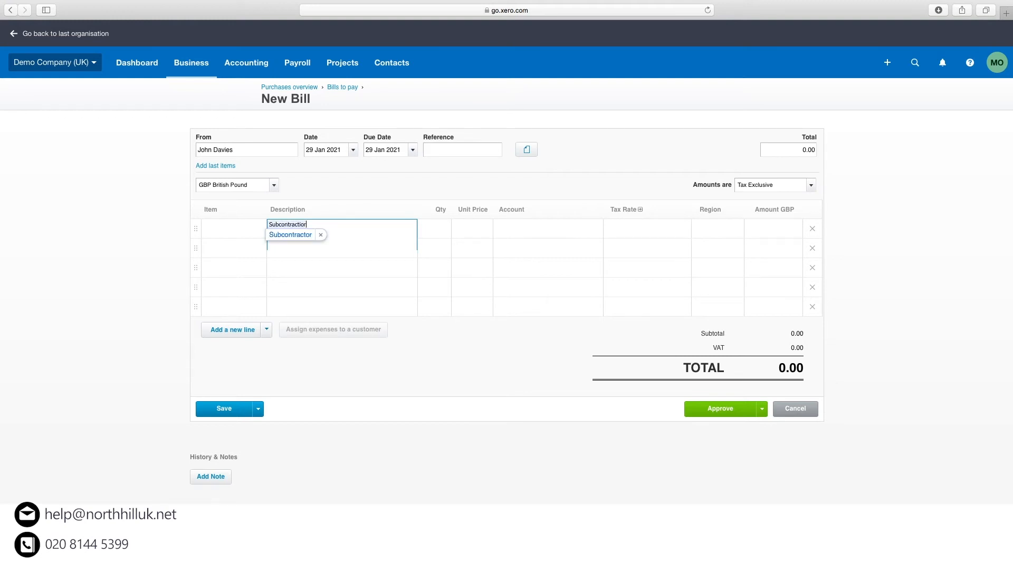
key("BackSpace")
key("BackSpace")
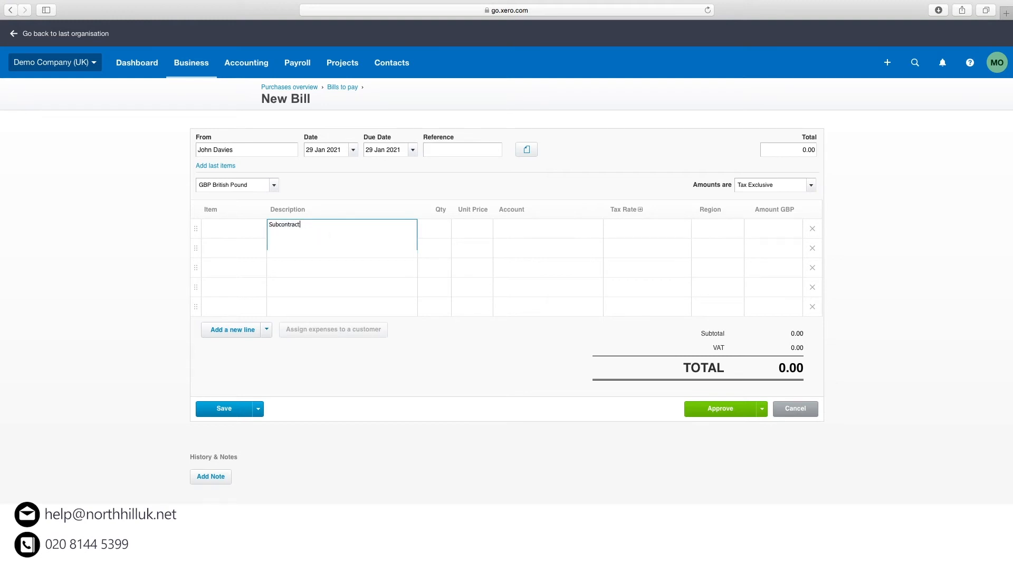
type("or")
left_click(445, 226)
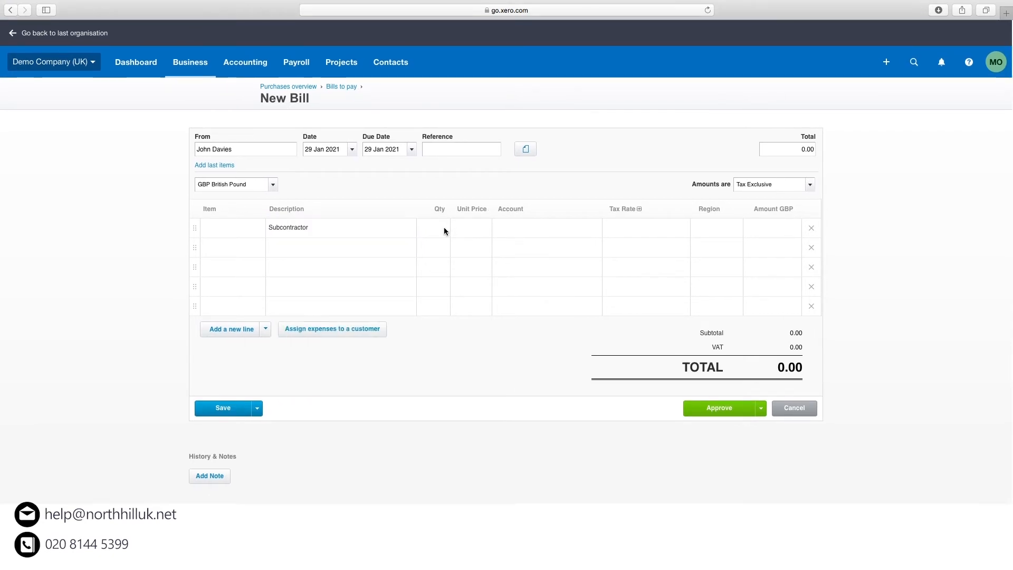
type("1")
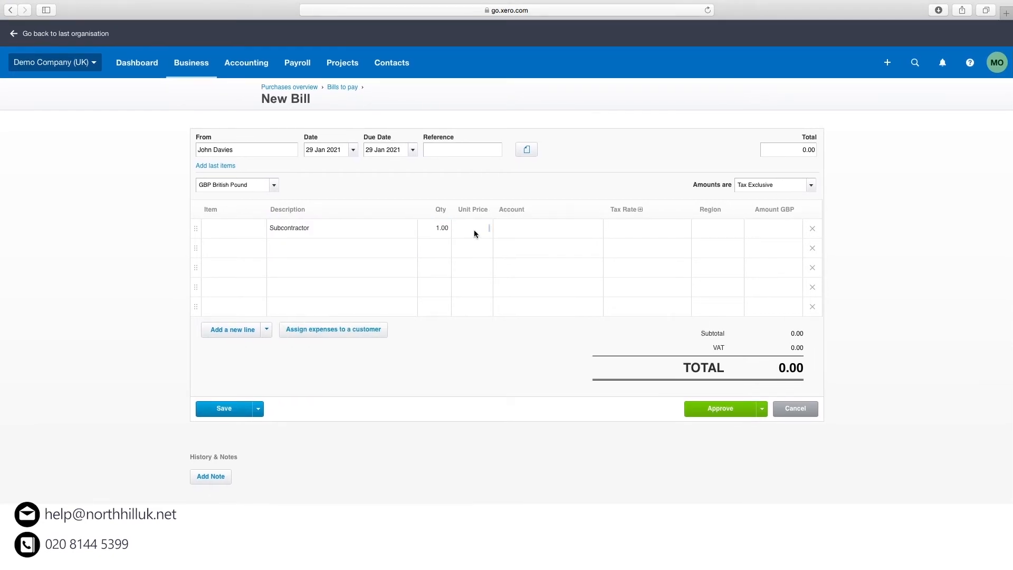
left_click(473, 230)
type("1,0")
type("000")
left_click(556, 229)
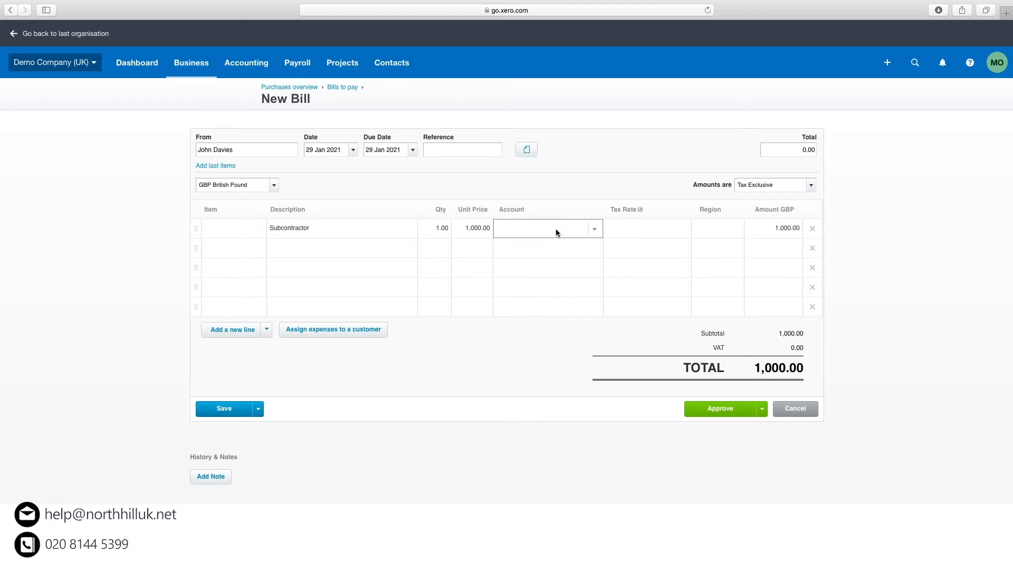
left_click(594, 231)
Code the line to 321 - CIS Labour Expense with No VAT and approve the bill.
left_click(558, 333)
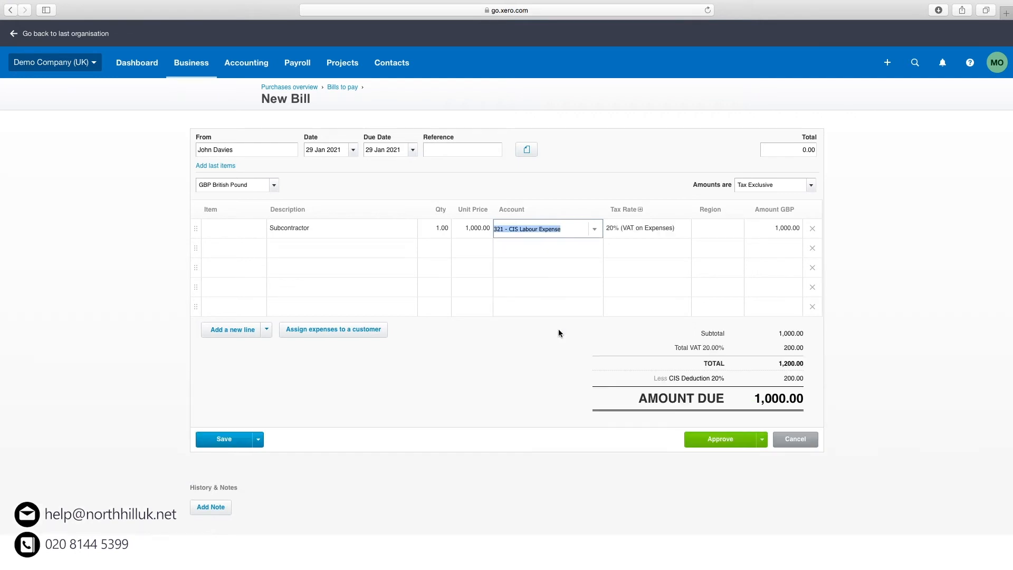
key("Tab")
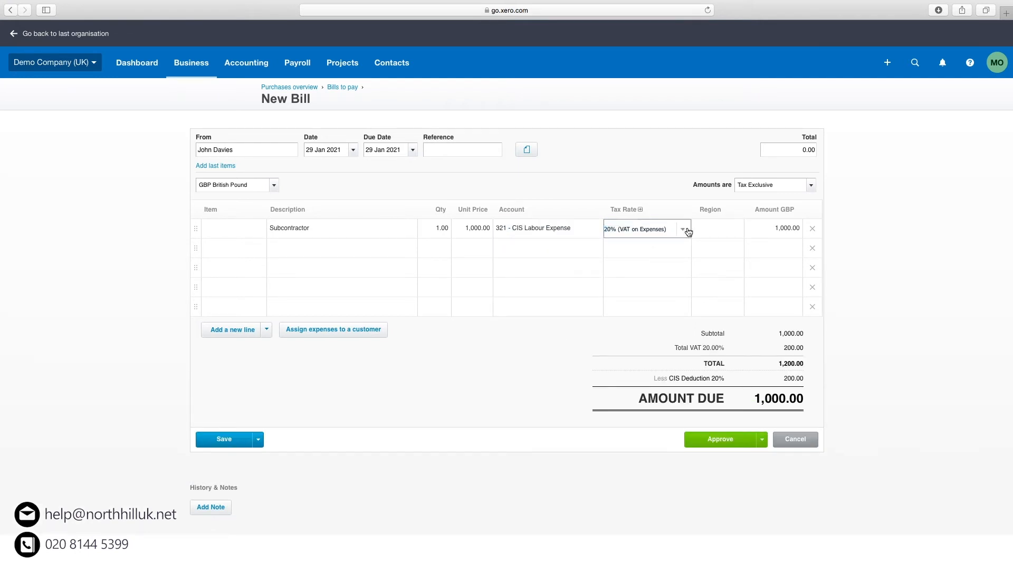
left_click(684, 229)
left_click(672, 349)
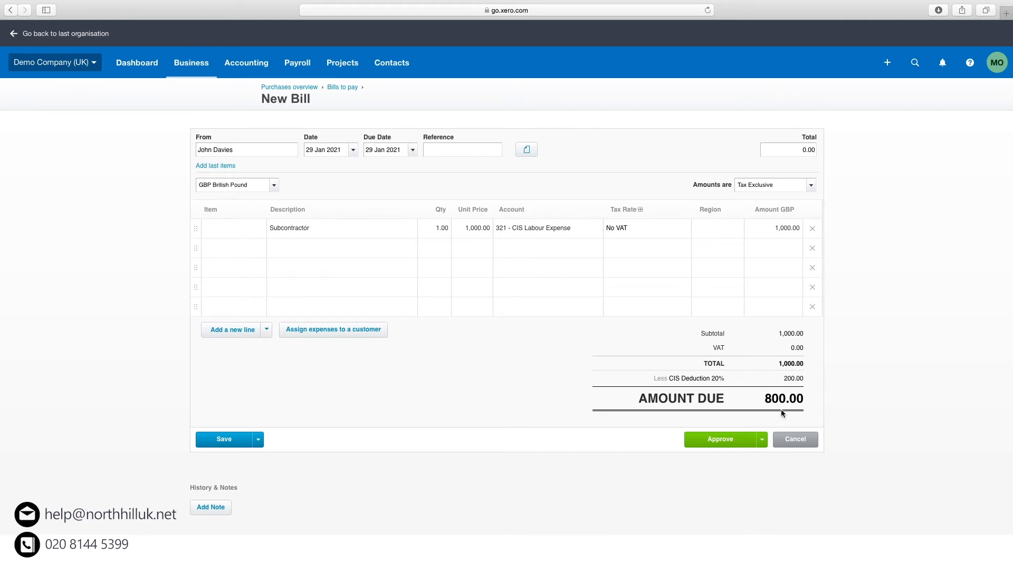
left_click(735, 440)
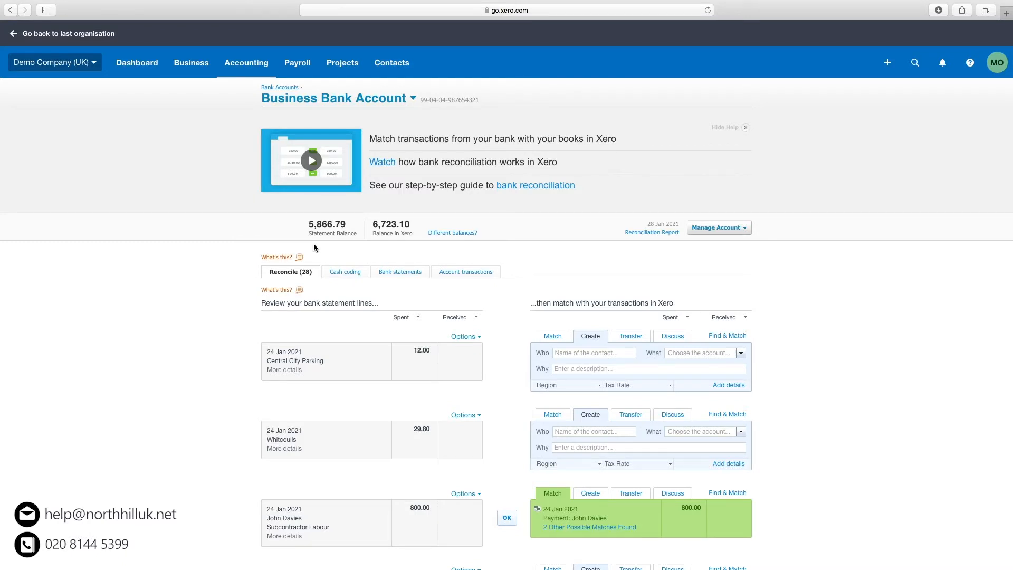
Accept the suggested match for the 800.00 subcontractor labour line in Business Bank Account.
scroll(380, 360, "down", 3)
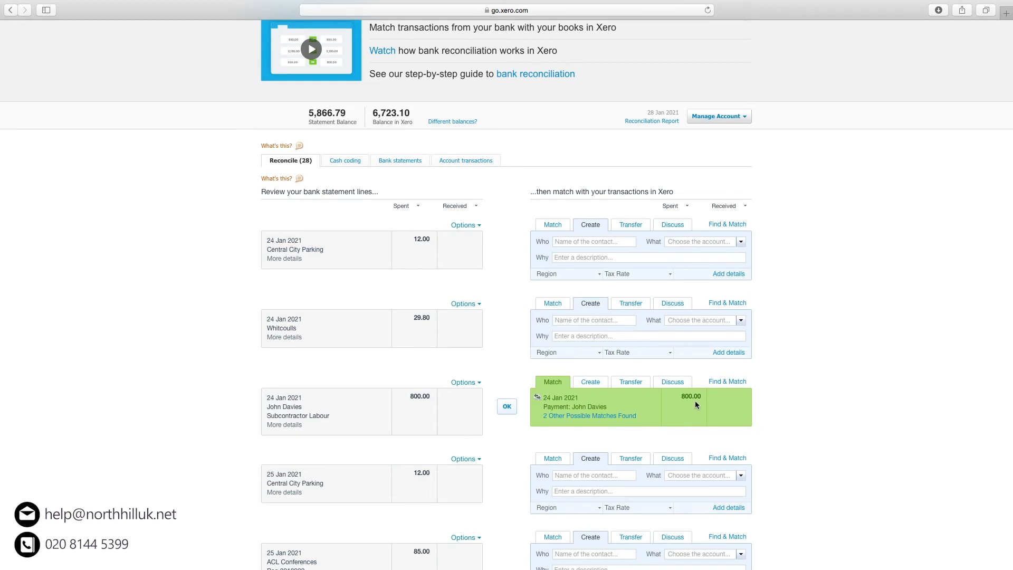
scroll(469, 475, "up", 1)
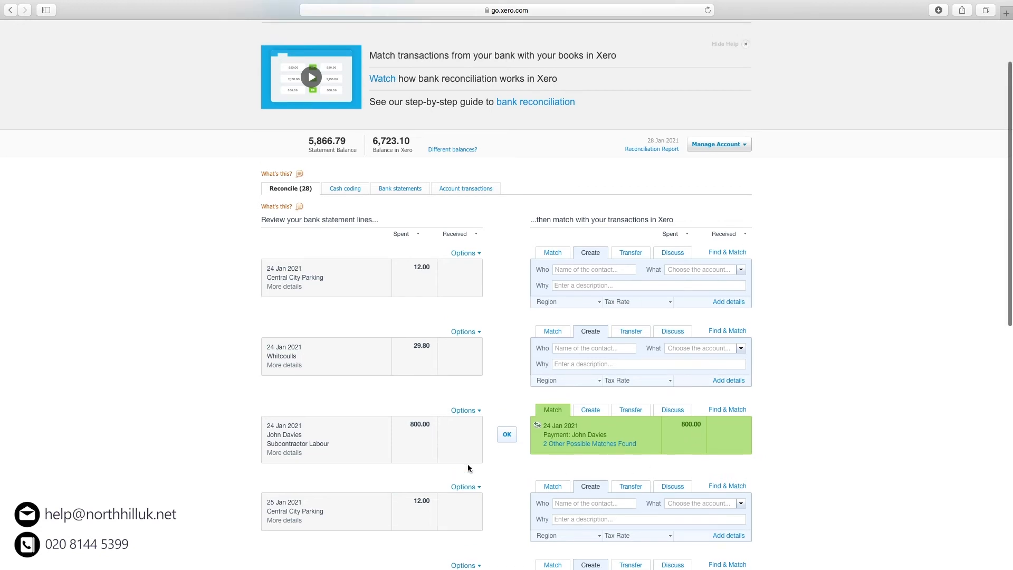
left_click(507, 435)
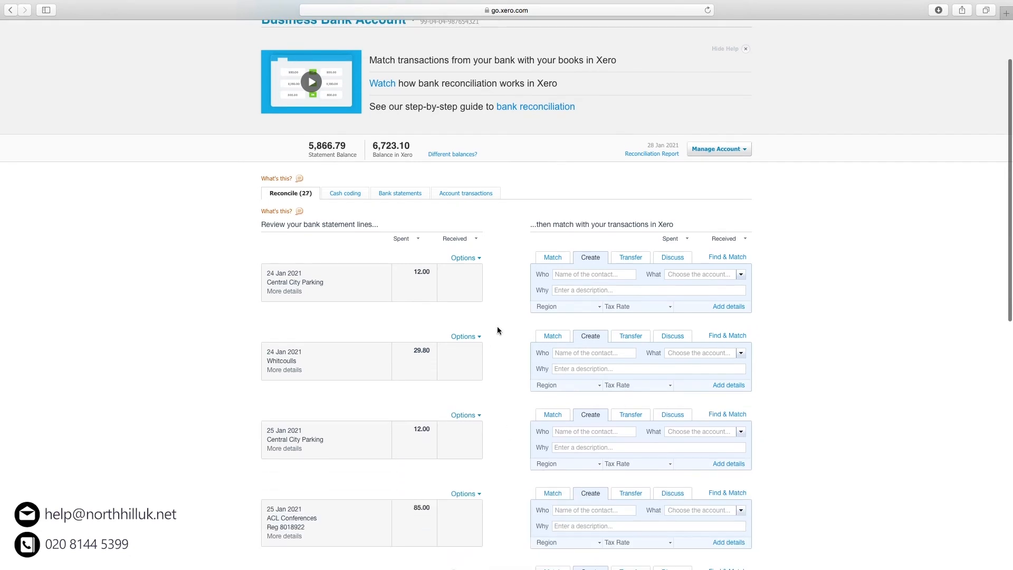
scroll(498, 333, "up", 3)
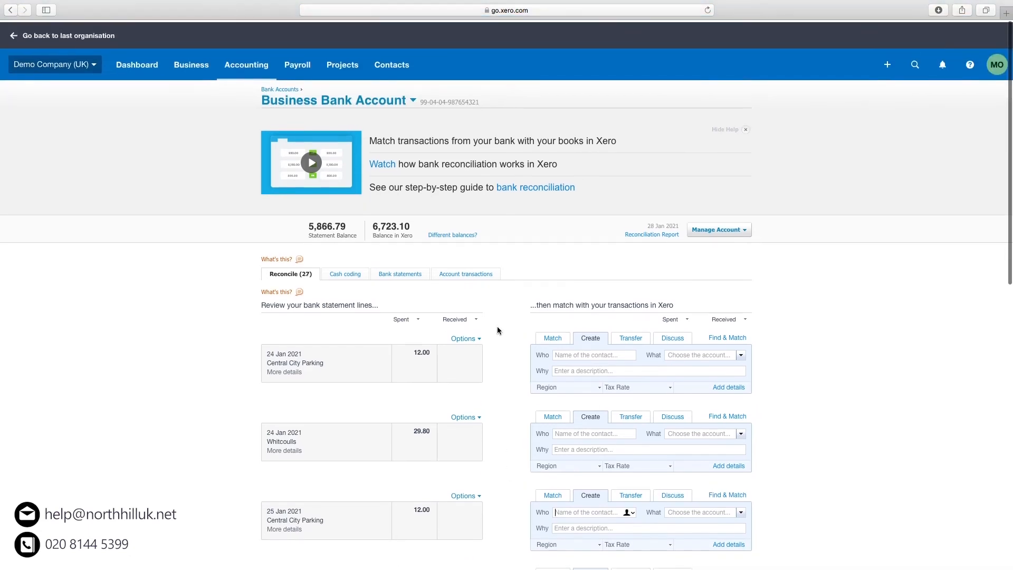
Open the CIS Contractor report from Accounting Reports.
left_click(250, 75)
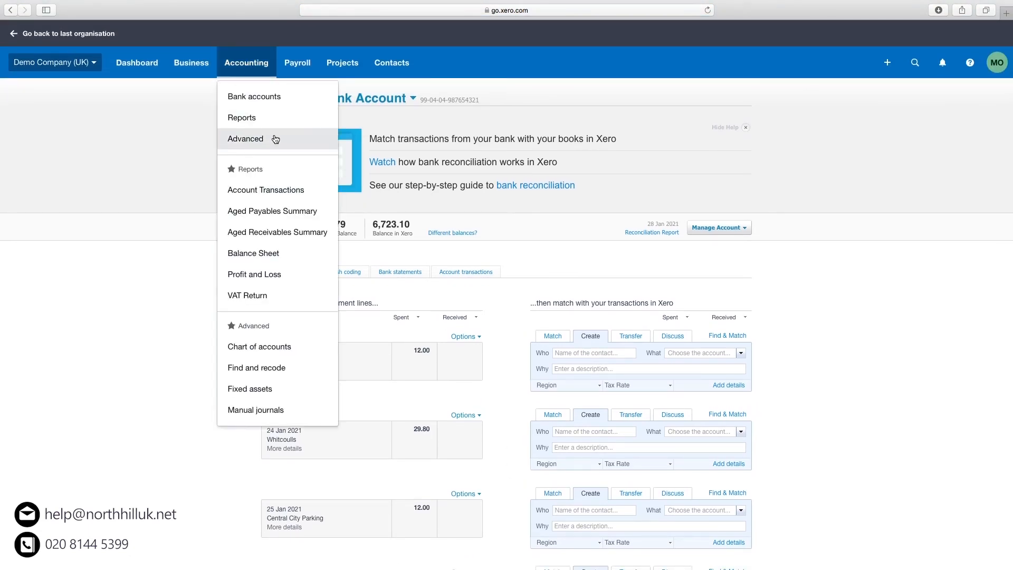
left_click(260, 120)
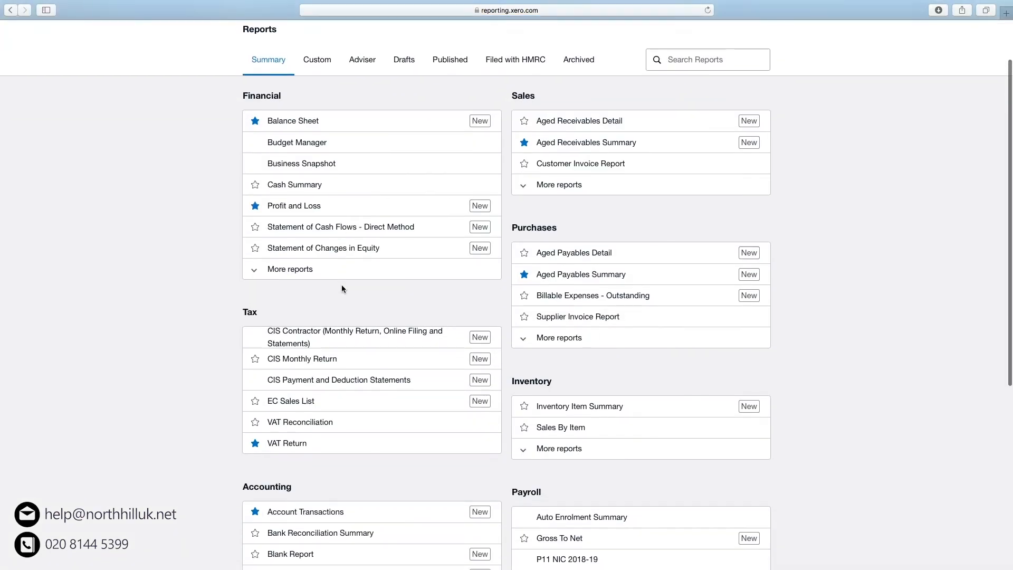
scroll(341, 285, "down", 5)
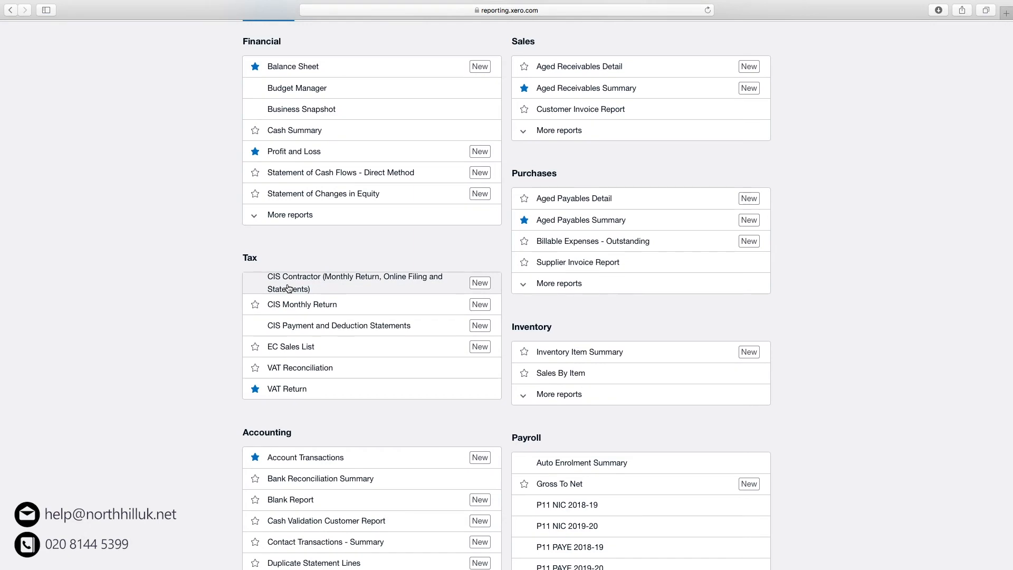
left_click(404, 287)
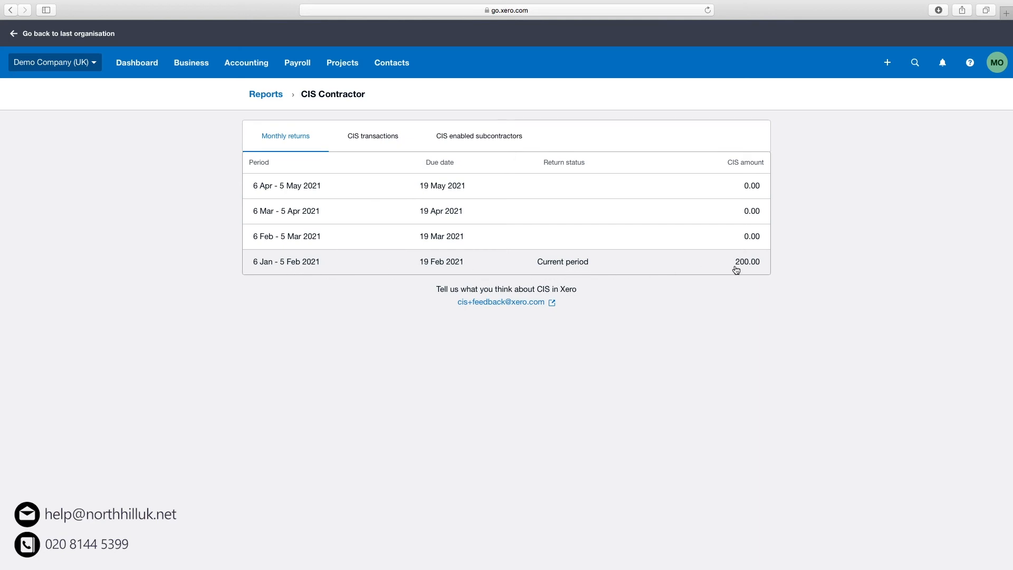
Download the 6 Jan – 5 Feb 2021 payment and deduction statement, then exit full screen.
left_click(712, 268)
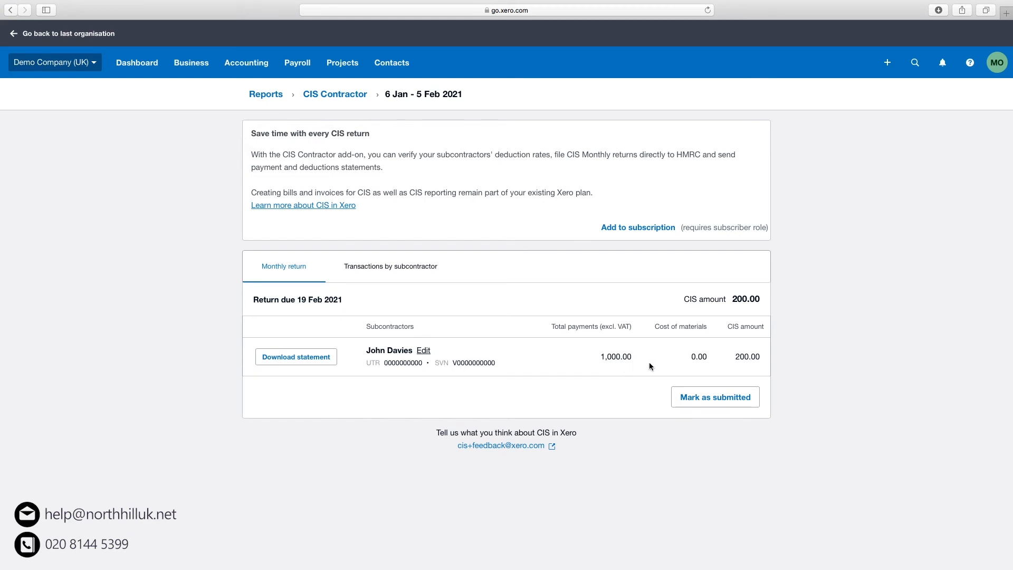
left_click(323, 357)
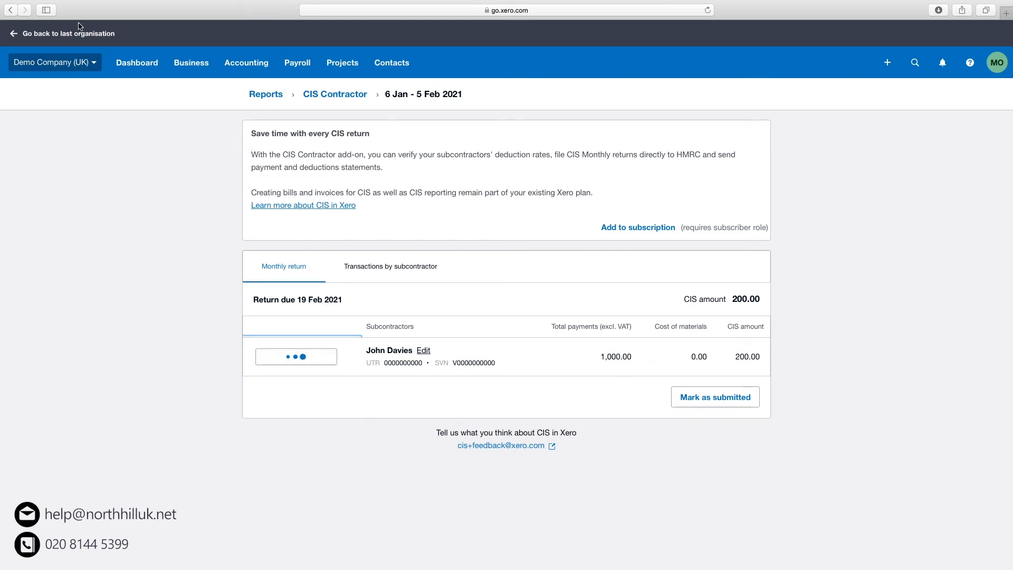
left_click(31, 21)
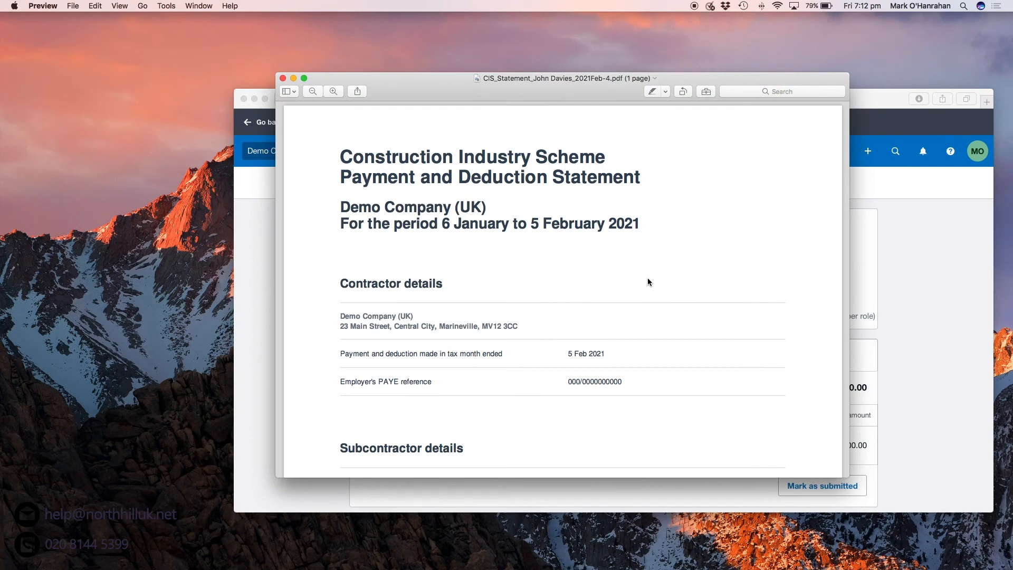
Confirm the statement shows 1,000.00 gross, 200.00 deducted and 800.00 paid, then close Preview.
scroll(648, 281, "down", 1)
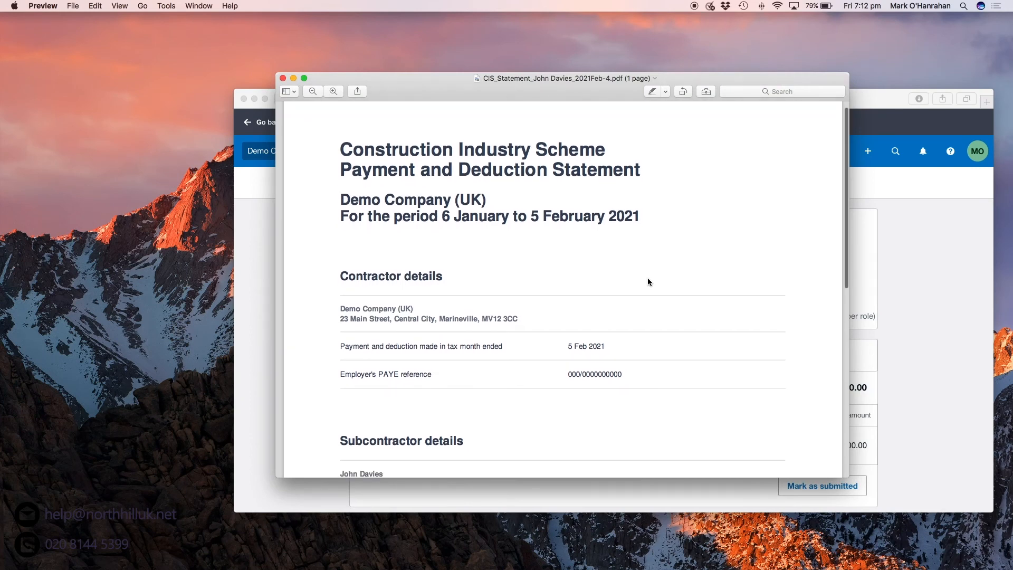
scroll(648, 282, "down", 5)
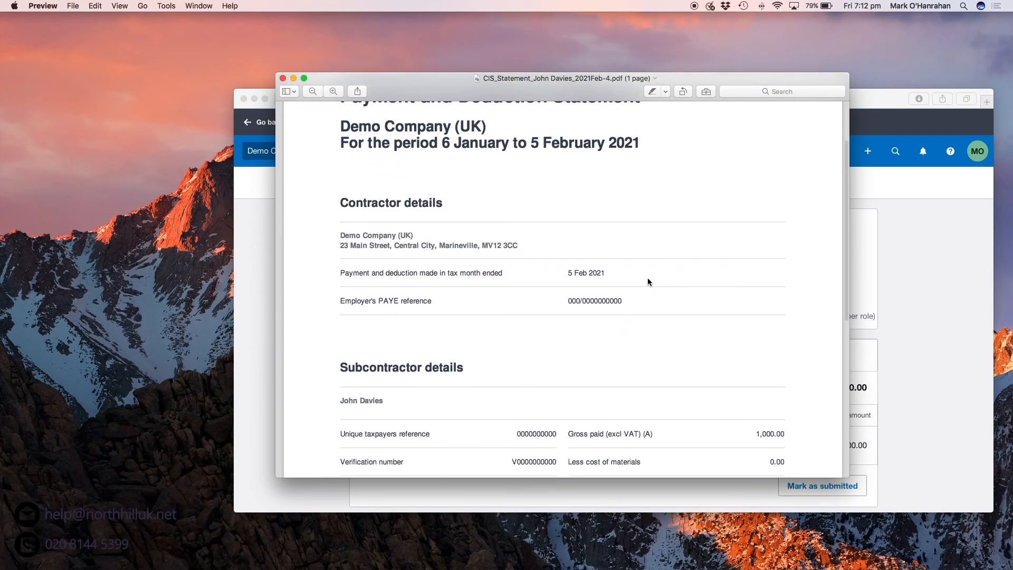
scroll(648, 281, "down", 10)
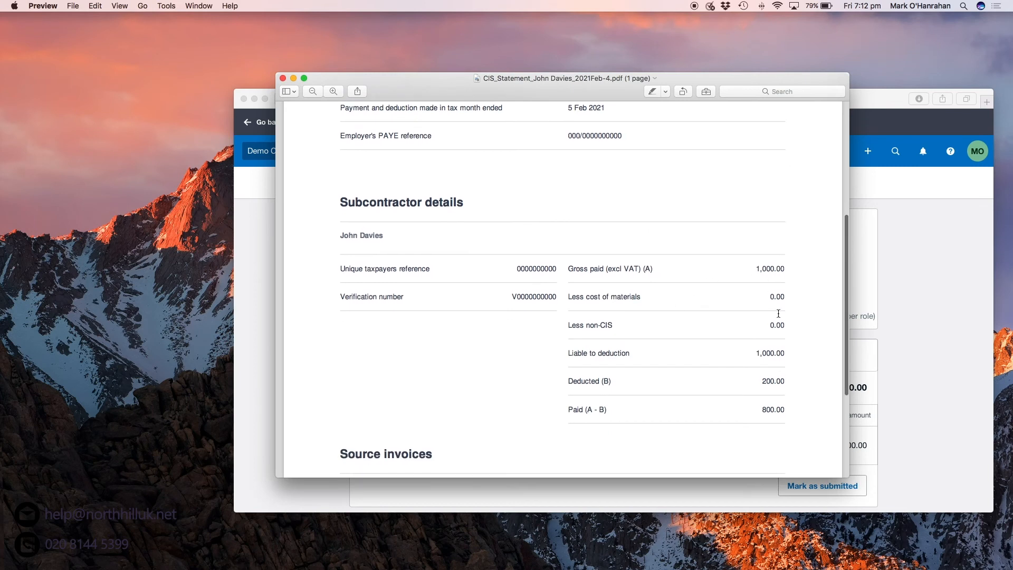
scroll(778, 313, "down", 4)
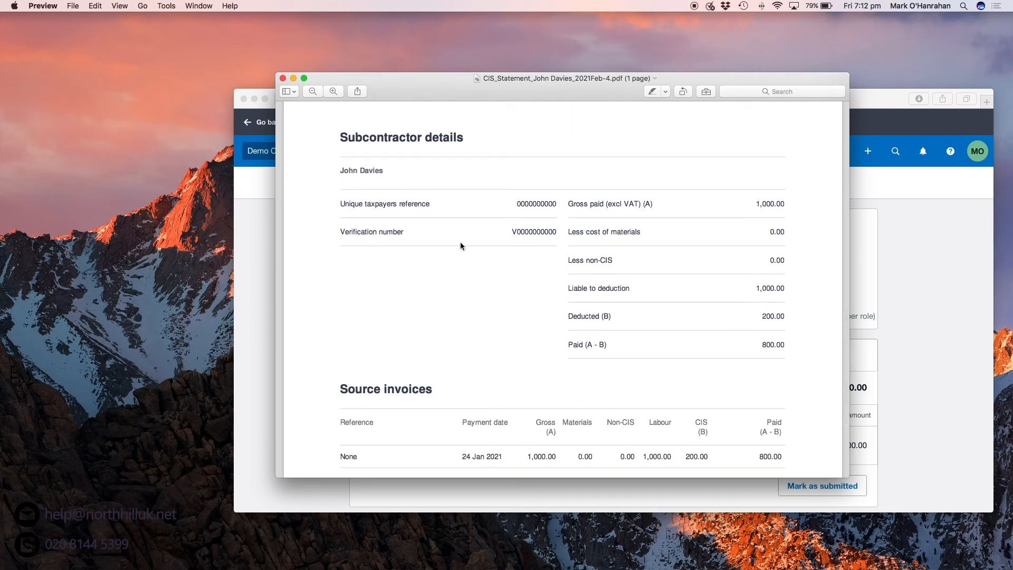
left_click(283, 78)
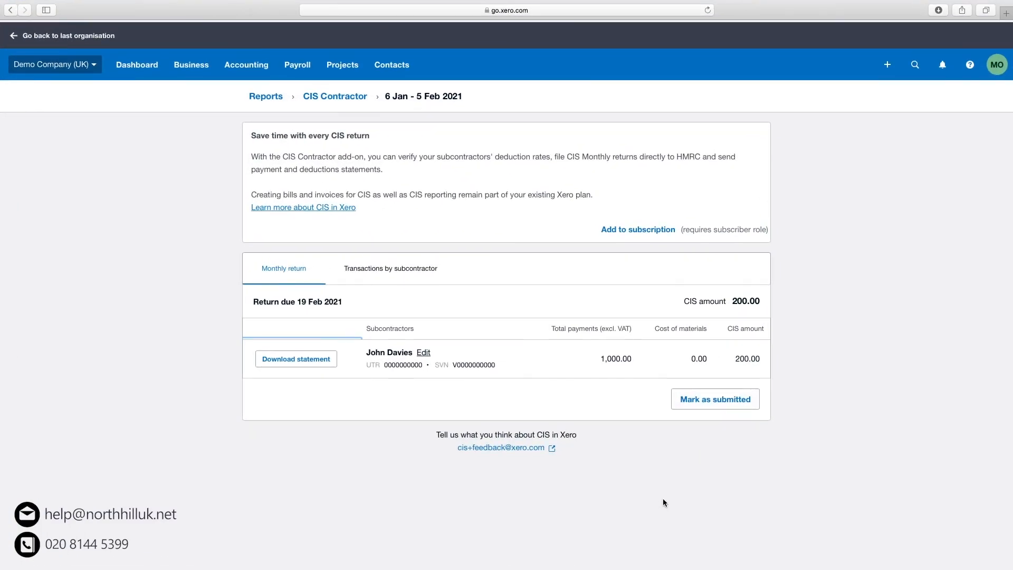
Mark the 6 Jan – 5 Feb 2021 CIS return (200.00 CIS) as submitted.
left_click(728, 403)
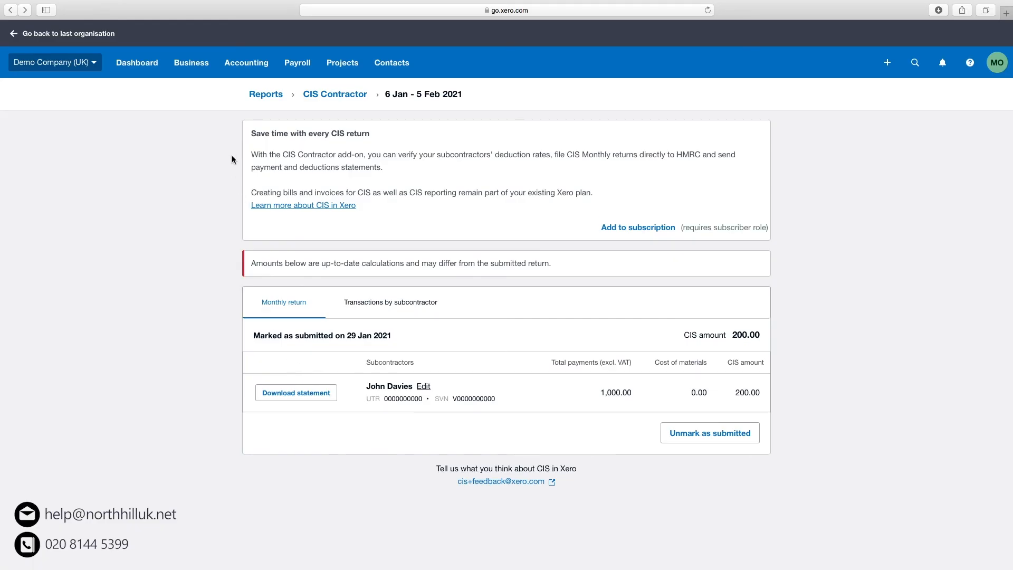
left_click(242, 63)
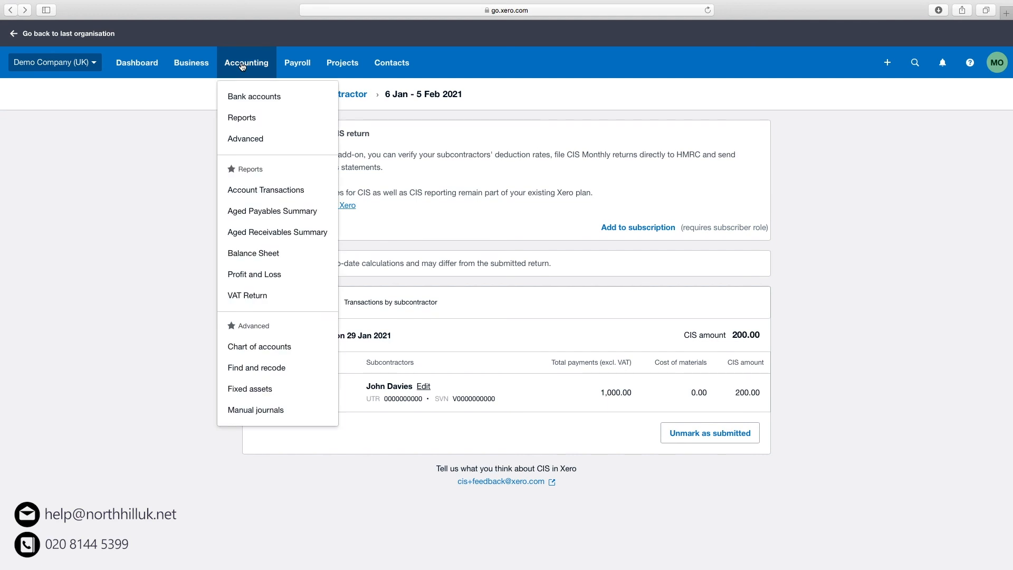
Open the CIS Monthly Return report under Tax on the Reports page.
left_click(248, 118)
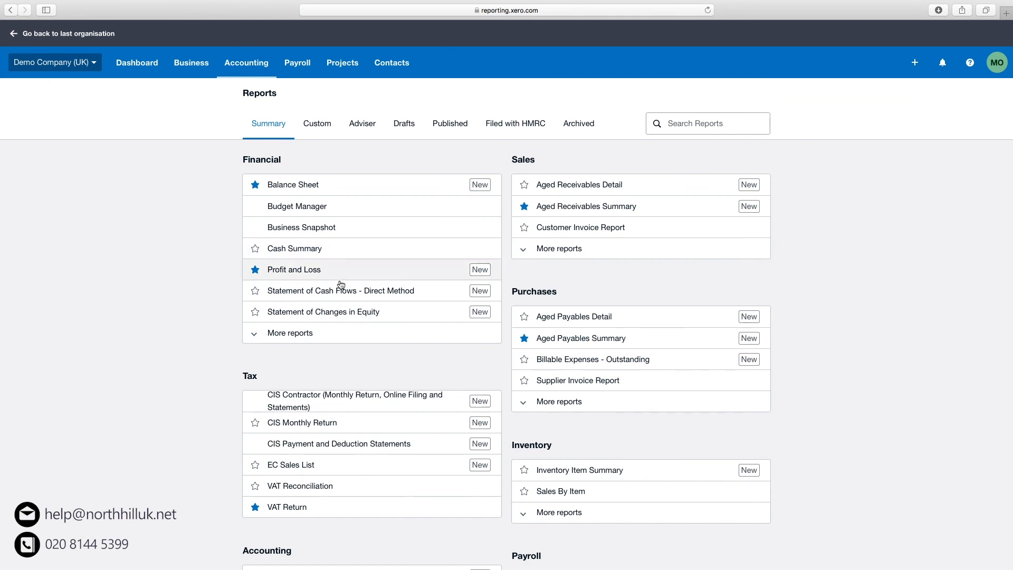
scroll(317, 289, "down", 2)
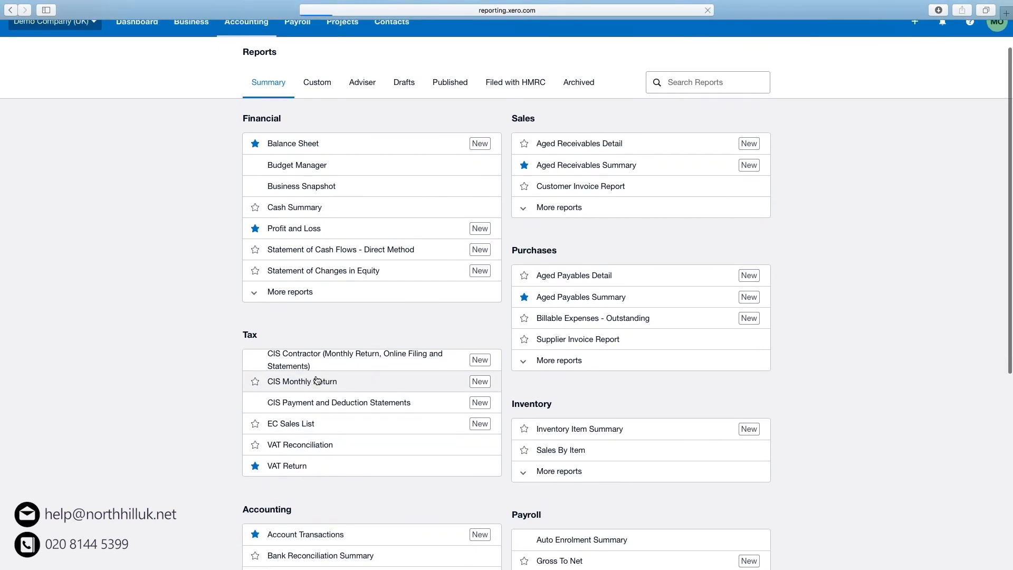
left_click(317, 380)
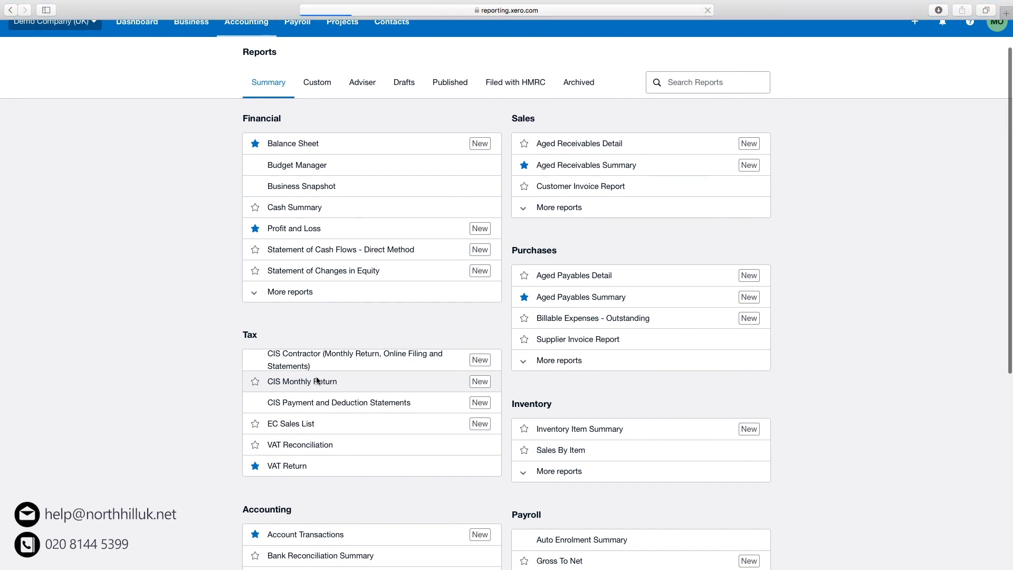